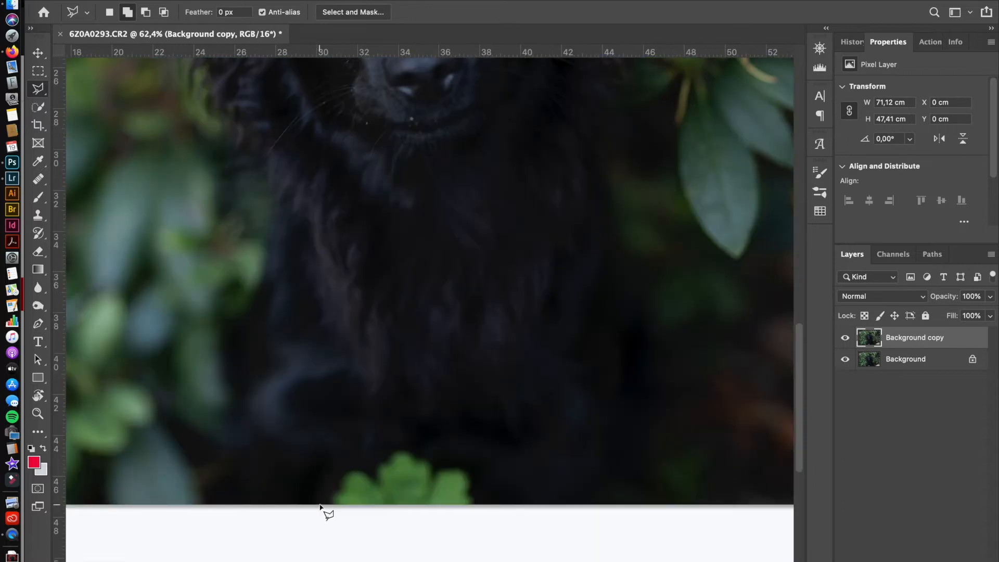
Outline the green leaf at the image's bottom edge with the Polygonal Lasso, fill it away and deselect.
left_click(320, 513)
right_click(383, 484)
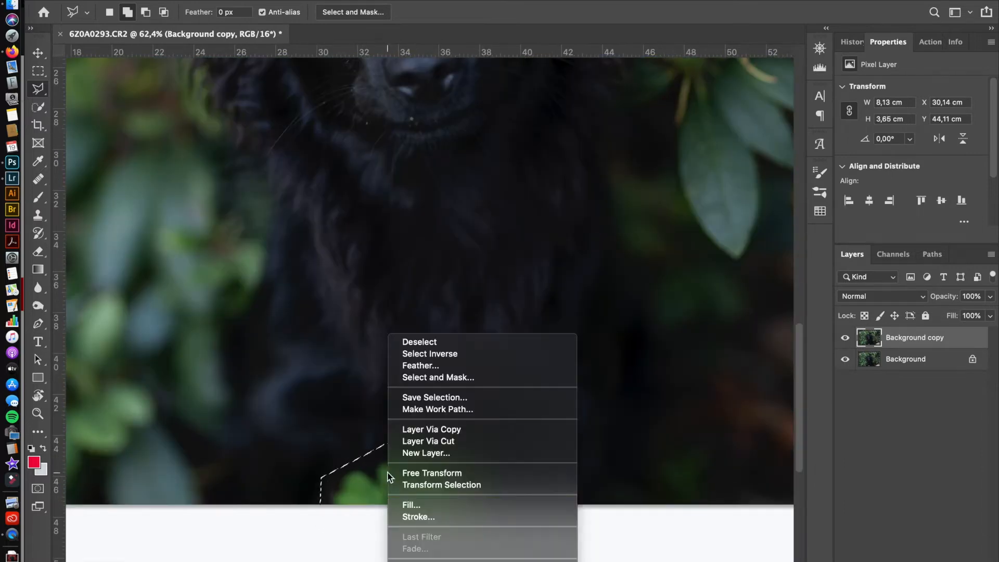
left_click(416, 502)
left_click(659, 189)
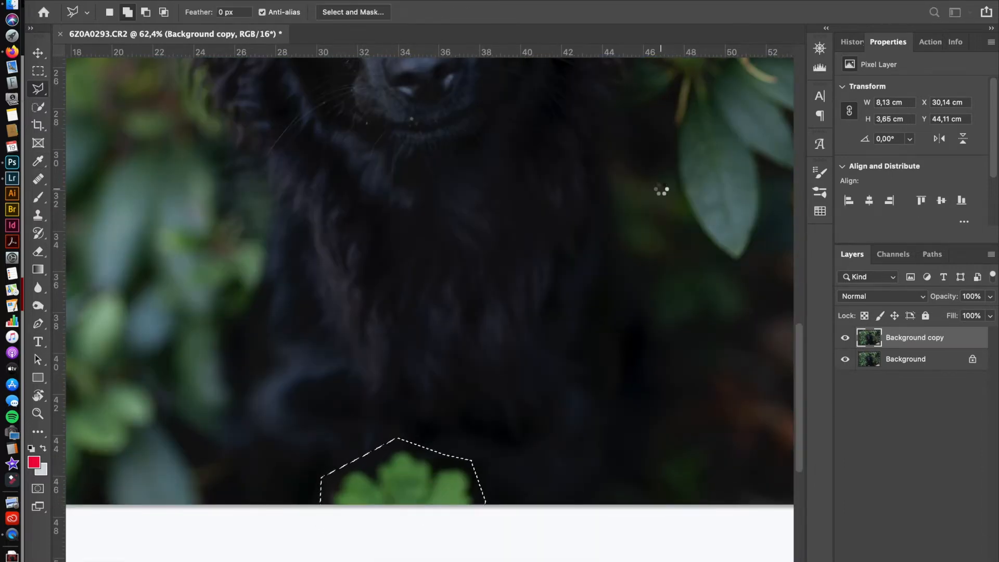
key("super+d")
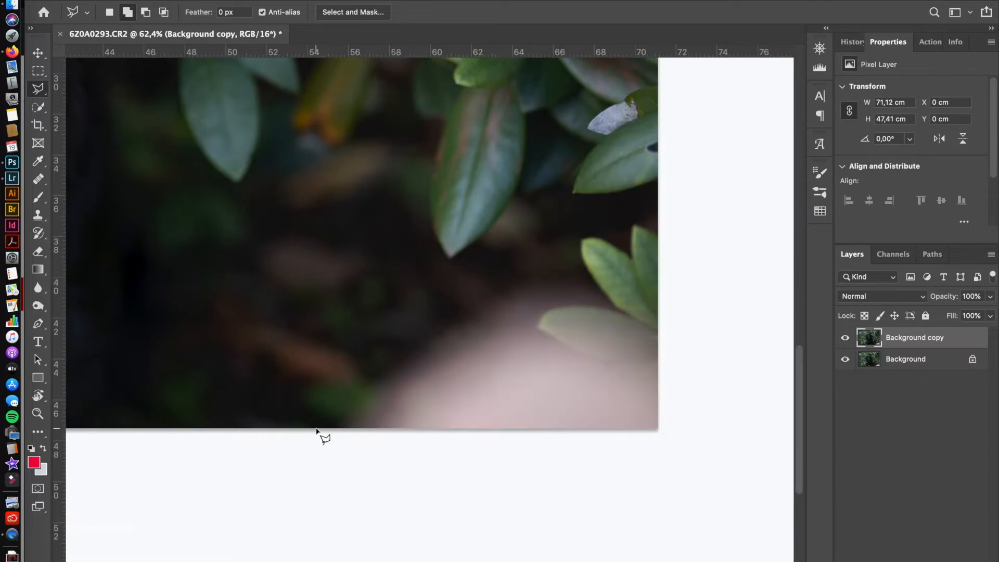
Lasso the blurred pink area in the image's lower-right corner, remove it with a fill and clear the selection.
left_click(316, 430)
left_click(406, 327)
left_click(533, 229)
left_click(658, 206)
left_click(664, 442)
left_click(319, 436)
right_click(467, 346)
left_click(497, 526)
left_click(656, 190)
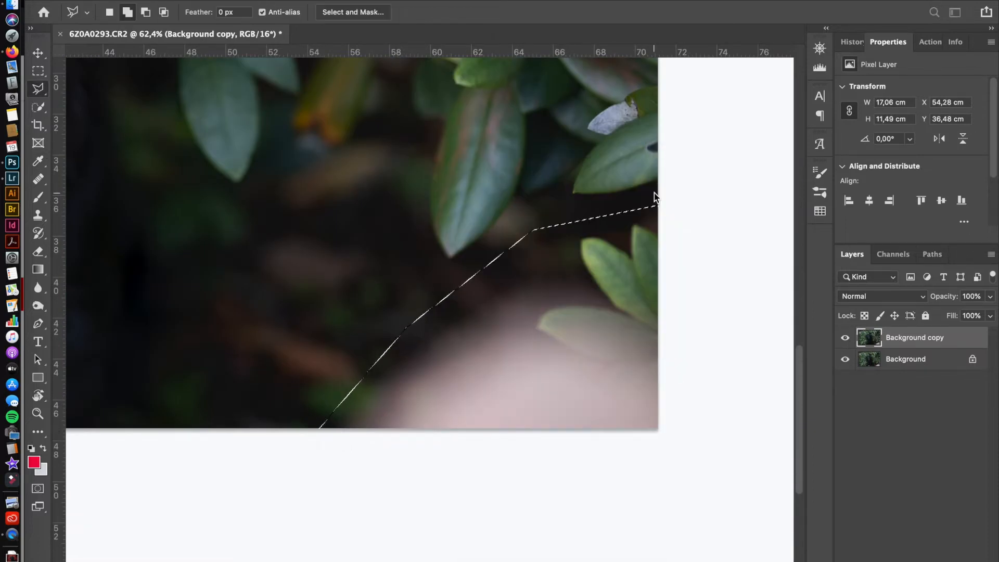
key("super+d")
Create a new layer and clone dark foliage over the filled lower-right corner with a 380 px Clone Stamp sampling Current & Below.
key("super+shift+alt+n")
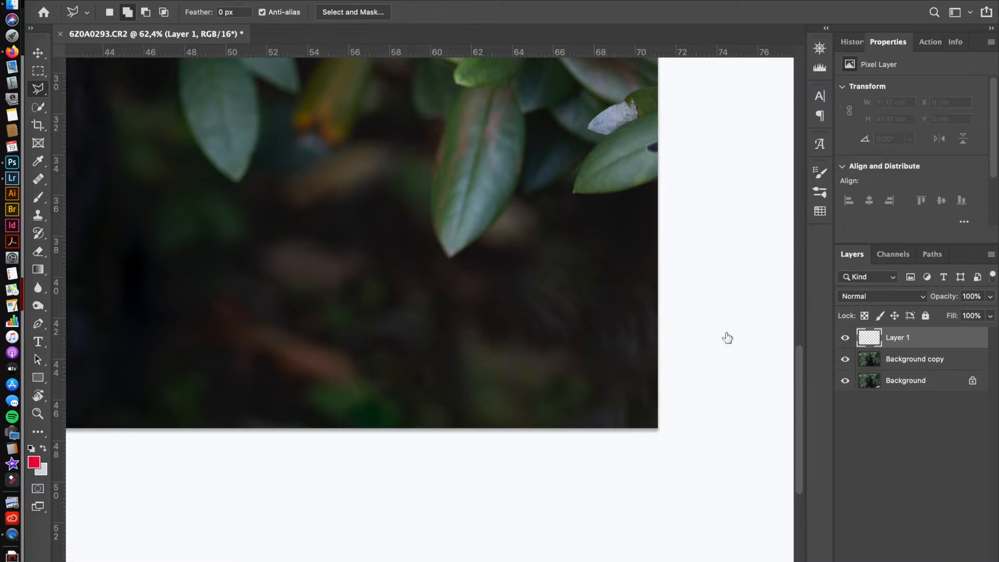
key("s")
left_click(308, 319, "alt")
left_click(364, 307, "alt")
left_click(363, 325)
left_click(370, 349)
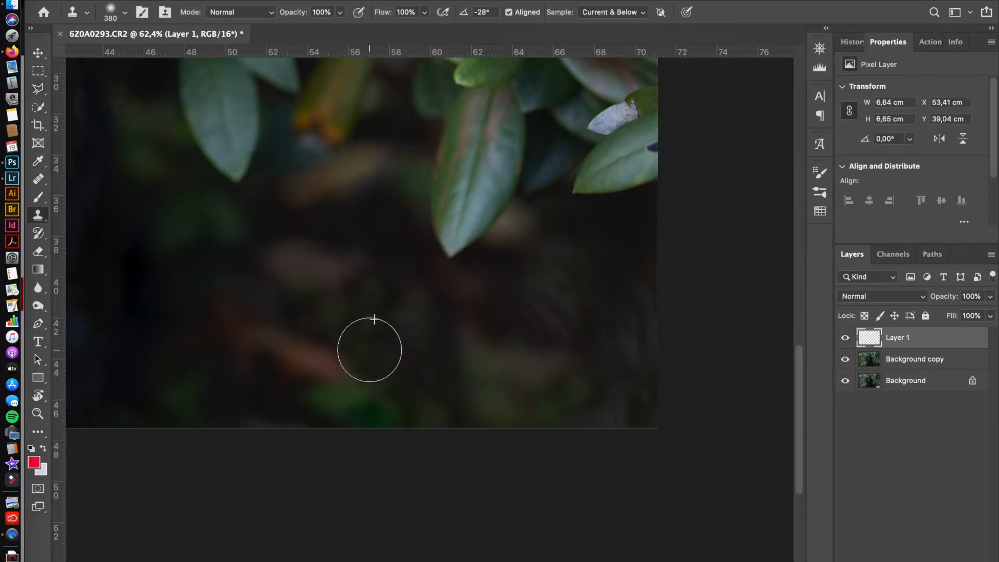
left_click(524, 324)
left_click(540, 309)
left_click(582, 350)
left_click(622, 270, "alt")
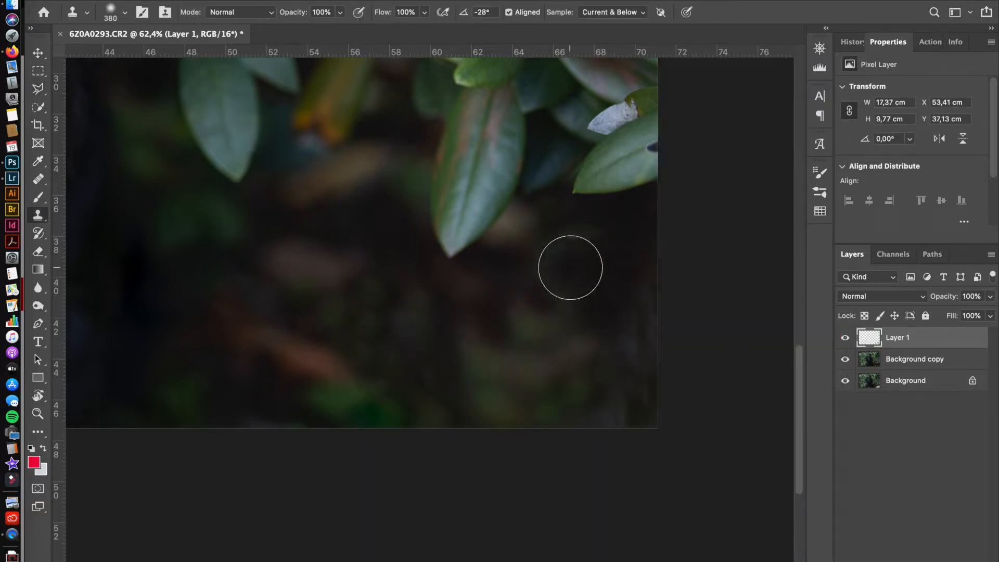
Even out the remaining patches beneath the hanging leaves on Layer 1 by cloning from nearby dark areas.
left_click(571, 268)
key("super+alt+a")
left_click(948, 343)
left_click(611, 275, "alt")
left_click(575, 277)
left_click(580, 339, "alt")
left_click(632, 329)
left_click(606, 292, "alt")
left_click(621, 348)
left_click(607, 395)
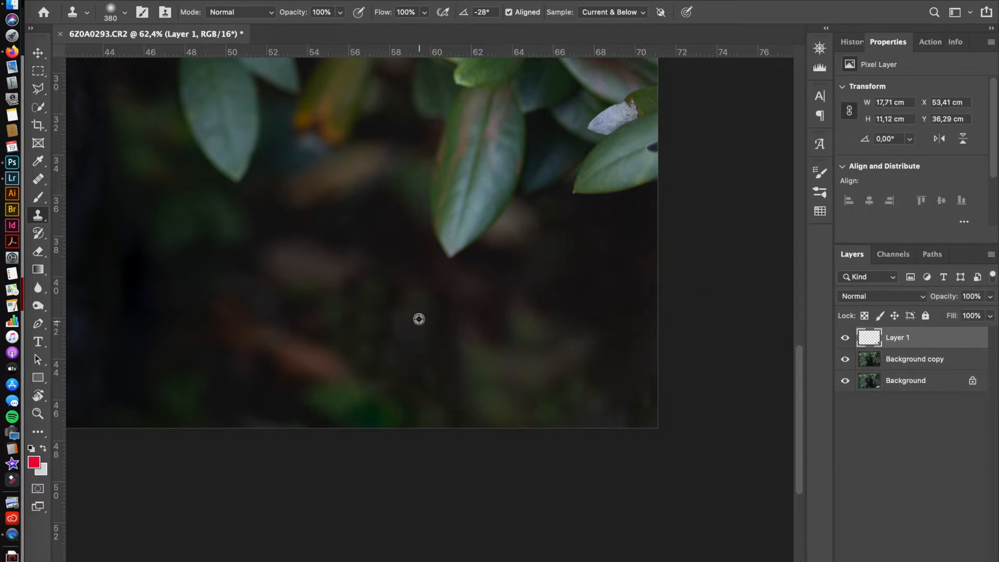
left_click(420, 318, "alt")
left_click(363, 295)
Retouch specks in the fur on the dog's head with the Healing Brush at 50 px.
scroll(382, 290, "down", 5)
left_click(38, 179)
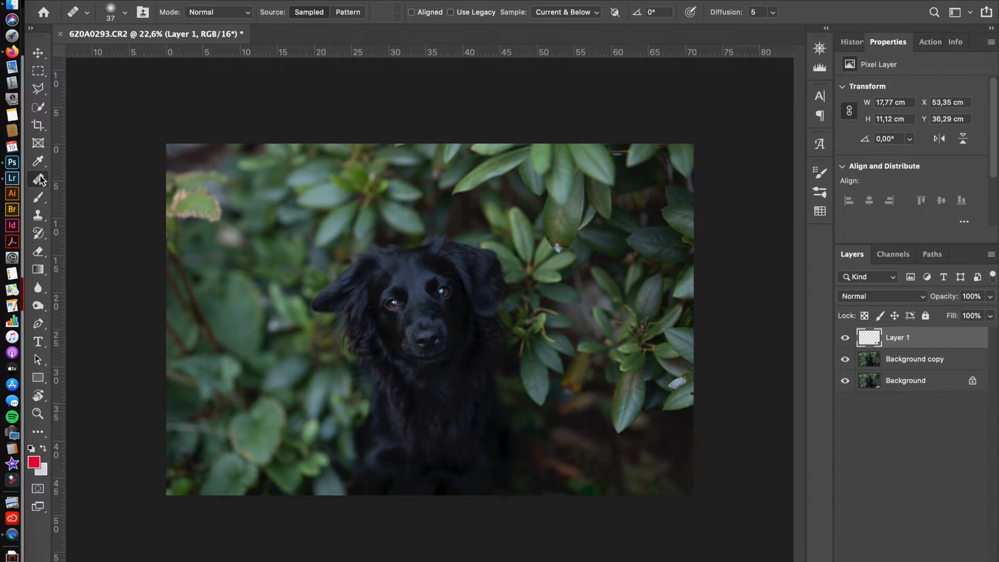
scroll(274, 242, "up", 5)
right_click(273, 241)
left_click_drag(311, 270, 319, 270)
key("Return")
scroll(378, 172, "up", 3)
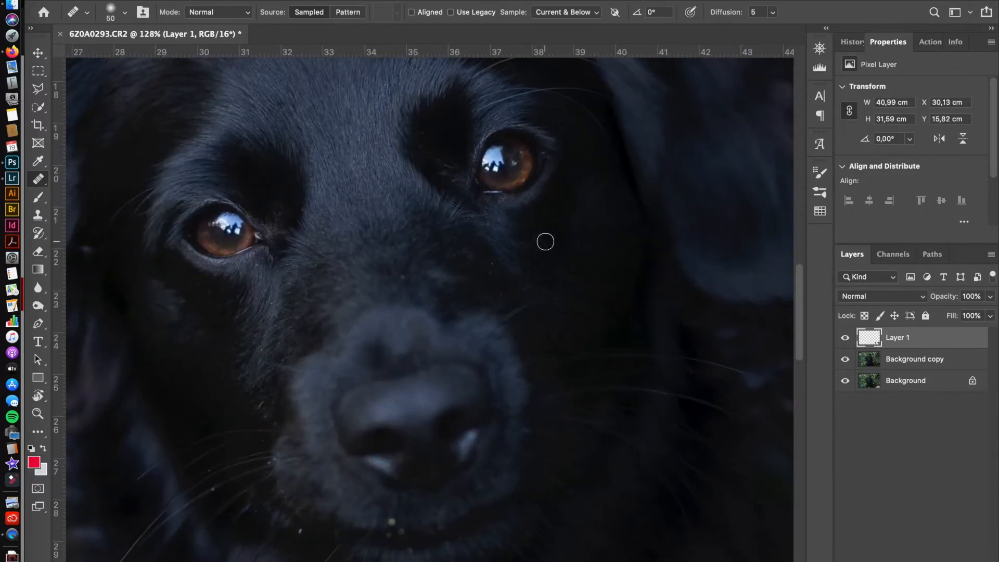
scroll(302, 281, "left", 2)
scroll(302, 281, "down", 1)
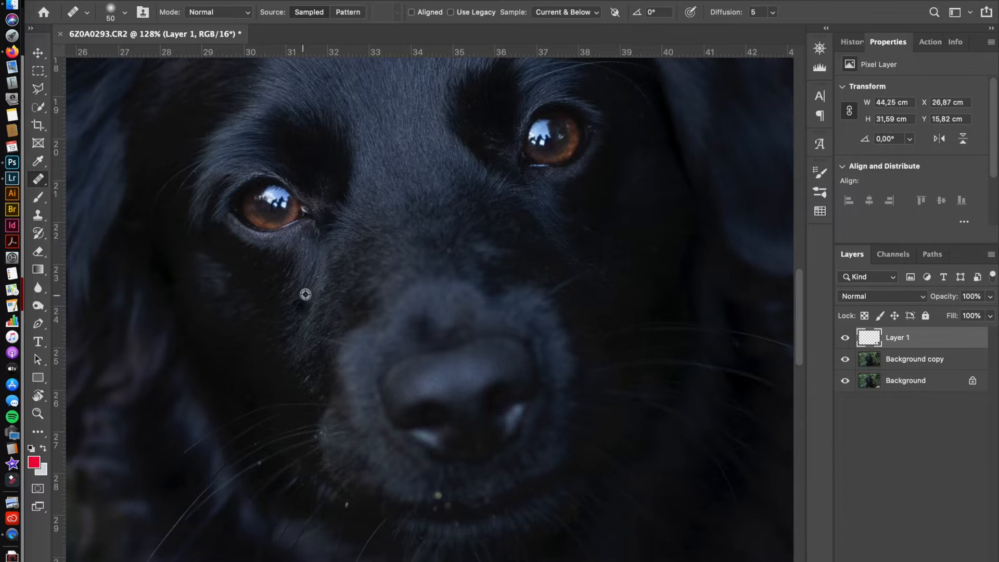
Heal the light specks around the dog's muzzle, whiskers and chin with a 22 px Healing Brush.
key("super+plus")
scroll(313, 278, "down", 3)
scroll(313, 277, "left", 2)
key("super+plus")
key("super+minus")
left_click_drag(300, 278, 281, 281)
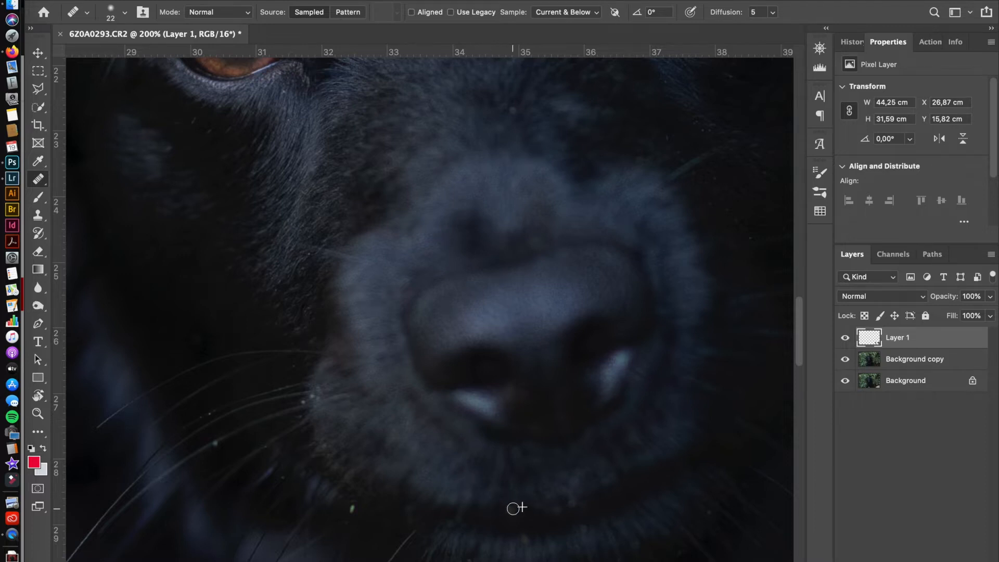
scroll(513, 508, "down", 4)
scroll(500, 463, "right", 2)
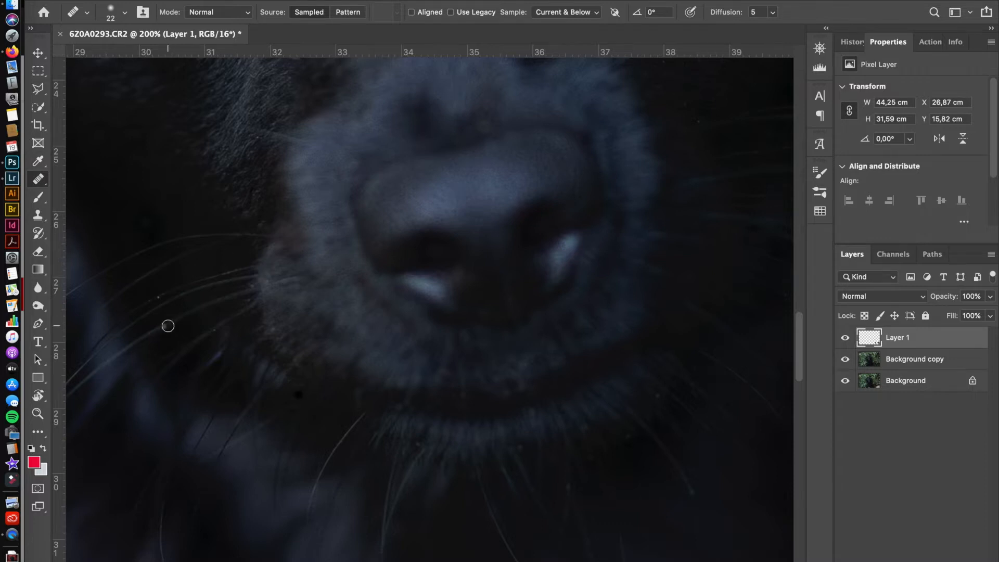
key("super+0")
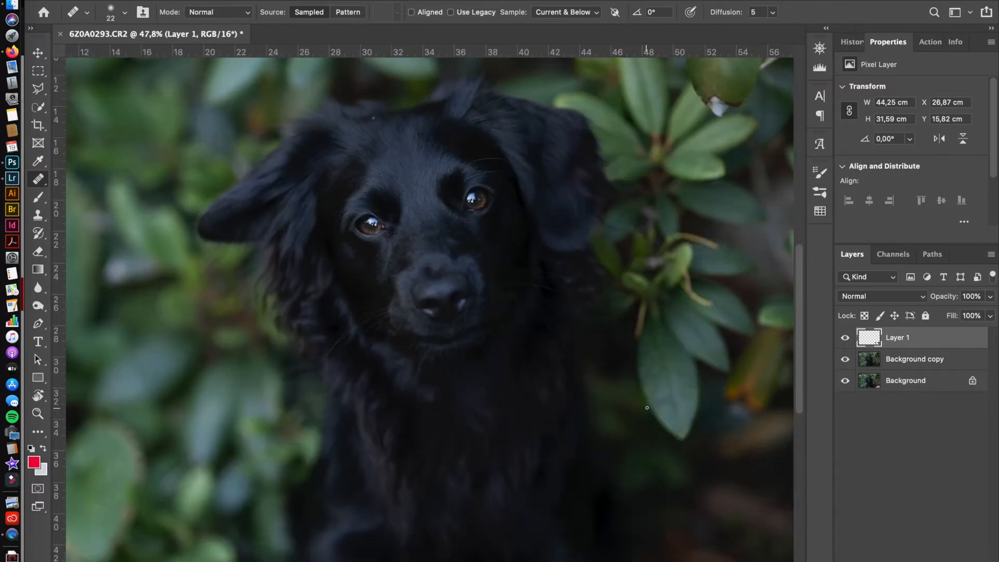
Merge all layers into the Background and duplicate it onto a new layer.
left_click(932, 380, "shift")
right_click(934, 383)
left_click(932, 399)
key("super+j")
Merge Layer 1 down into the Background and duplicate the Background as Background copy.
scroll(434, 318, "up", 5)
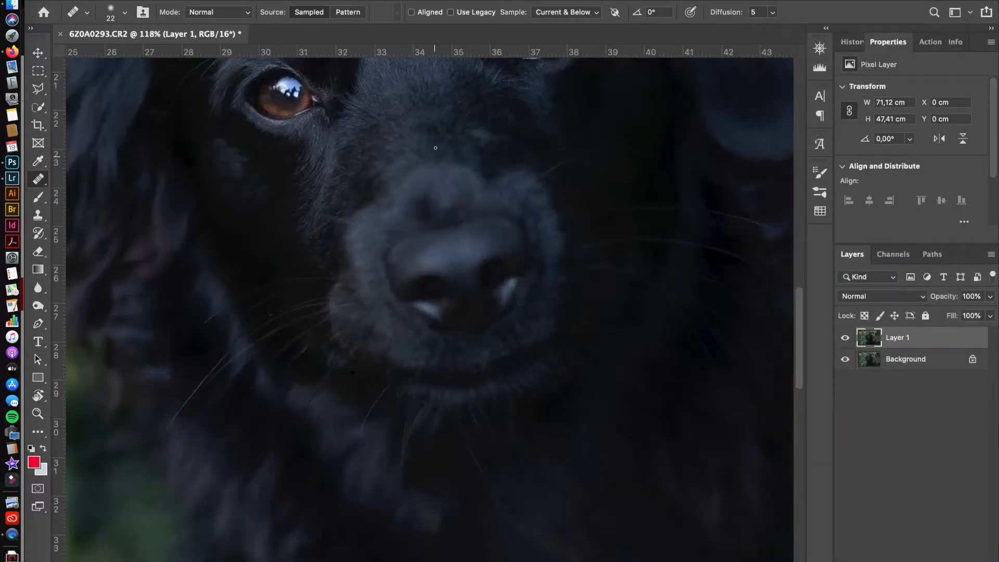
scroll(364, 156, "up", 6)
scroll(389, 289, "down", 5)
key("super+e")
left_click_drag(913, 341, 961, 561)
Convert the document to Lab Color mode while keeping both layers.
left_click(167, 1)
mouse_move(227, 1)
left_click(379, 75)
Select the whole image in the b channel of Background copy and copy it.
scroll(698, 372, "down", 3)
key("v")
left_click(893, 254)
left_click(899, 332)
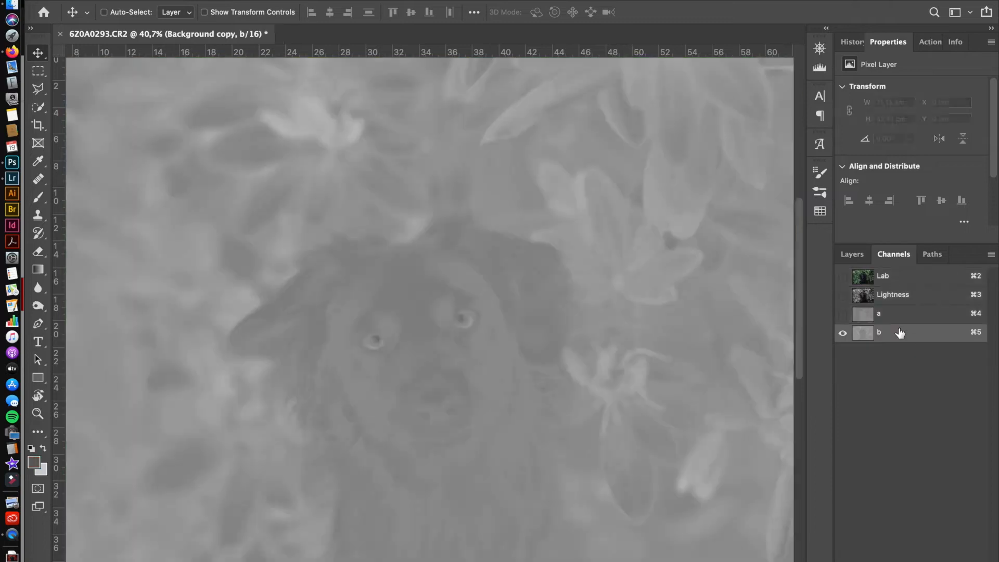
key("super+a")
scroll(676, 326, "down", 2)
left_click(864, 317)
left_click(878, 332)
left_click(169, 1)
mouse_move(137, 0)
left_click(167, 77)
Paste the copied b channel into the a channel, then show the Lab composite again without a selection.
left_click(879, 313)
left_click(136, 1)
left_click(173, 103)
left_click(843, 333)
left_click(843, 277)
left_click(849, 255)
key("super+d")
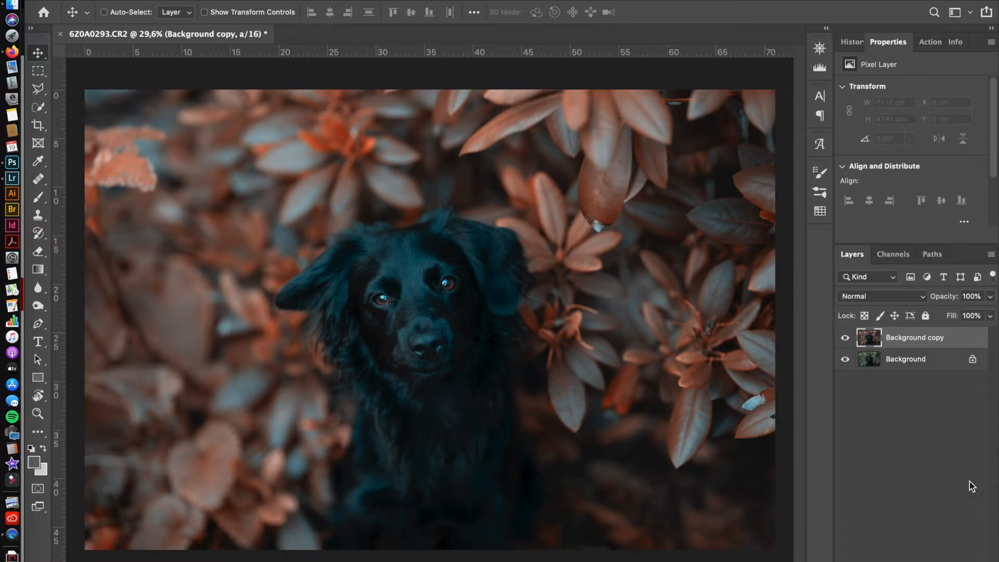
Add a layer mask to Background copy and paint the dog's head and body black with a 352 px brush at 47% flow.
scroll(475, 397, "up", 2)
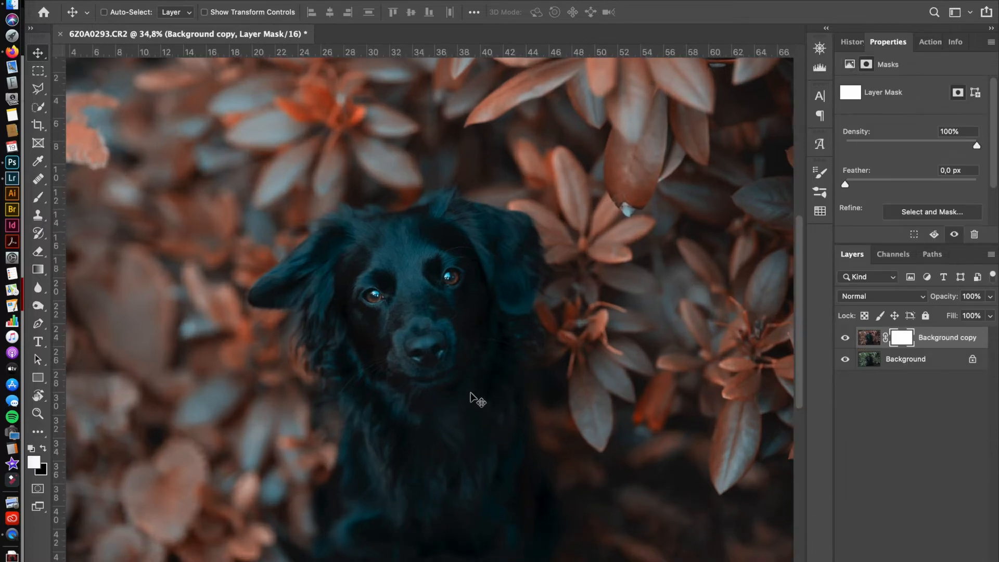
left_click(38, 198)
left_click_drag(409, 279, 423, 280)
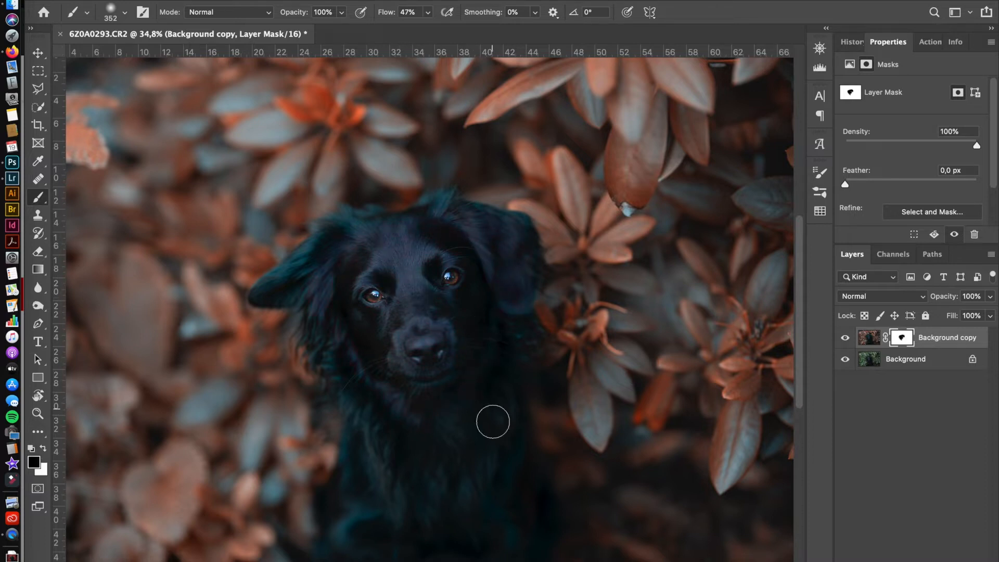
scroll(493, 421, "down", 5)
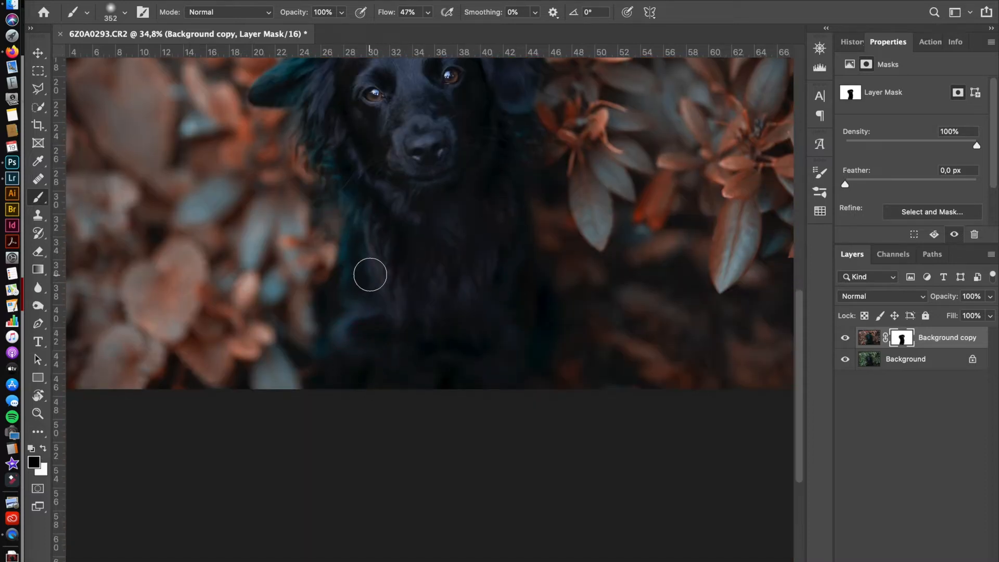
Paint the sides of the dog's chest and neck black on the mask with a 153 px brush.
scroll(369, 274, "up", 3)
left_click_drag(359, 259, 304, 264)
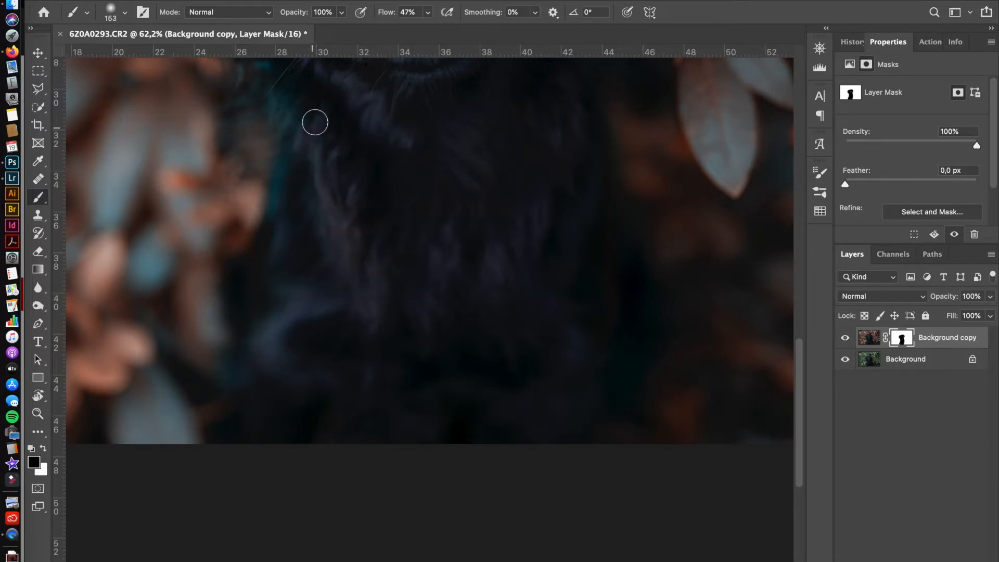
scroll(315, 122, "up", 3)
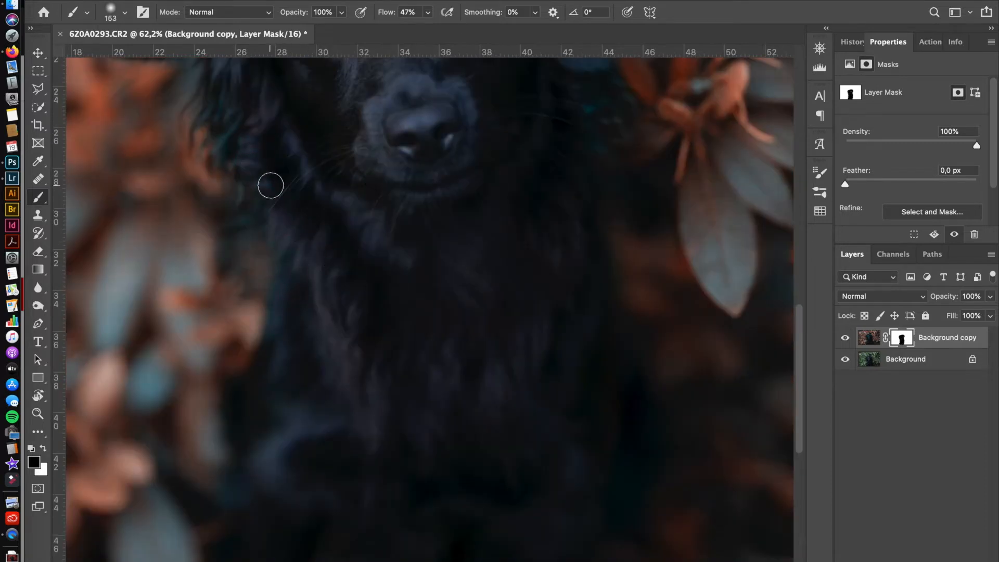
scroll(353, 187, "up", 3)
Mask the teal tint off the dog's outstretched ear and the fur beneath it with 90 px and 51 px brushes.
left_click_drag(215, 150, 222, 241)
scroll(218, 112, "up", 3)
scroll(364, 281, "up", 3)
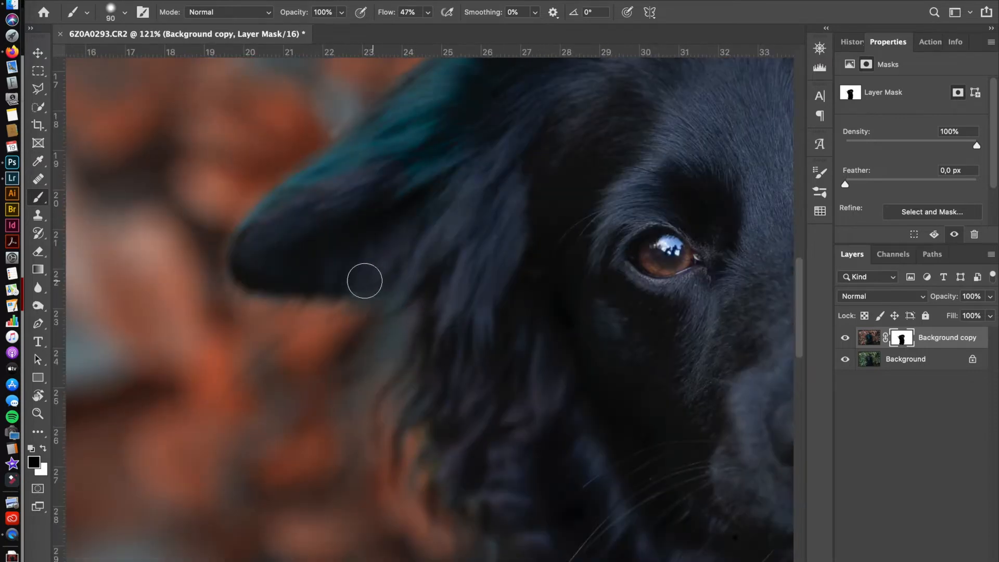
mouse_move(359, 228)
left_mouse_down()
mouse_move(364, 323)
mouse_move(363, 226)
left_mouse_up()
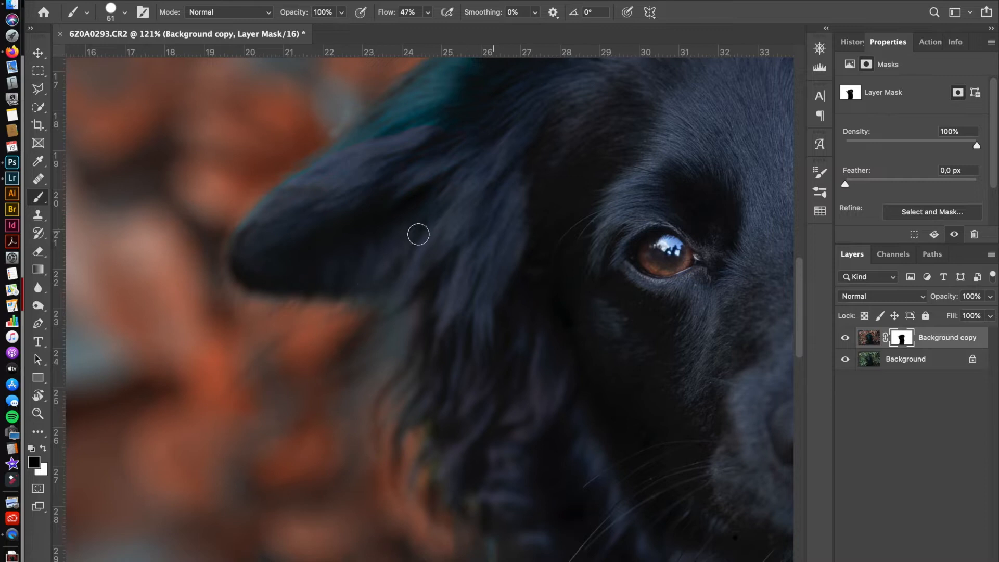
scroll(418, 235, "up", 3)
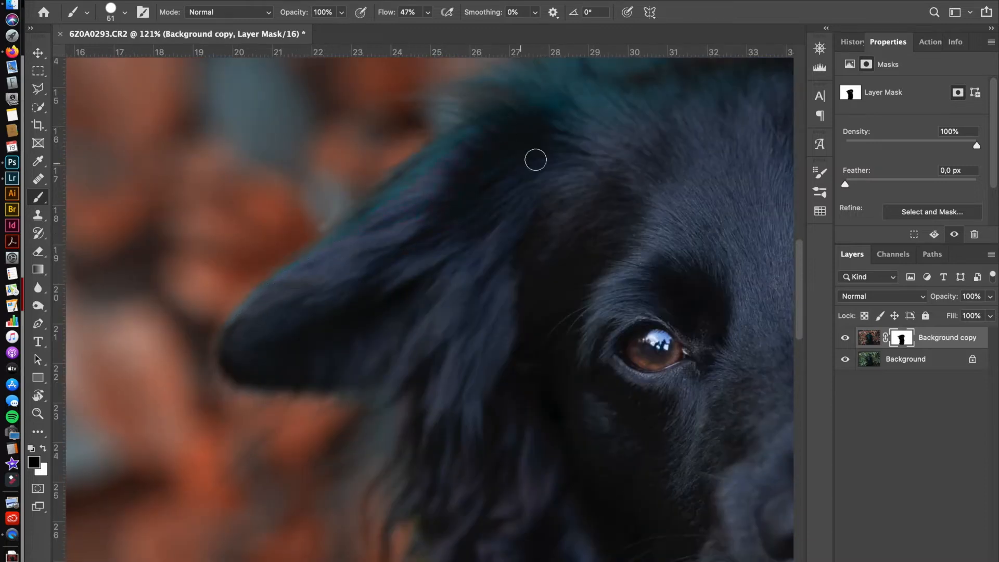
scroll(535, 160, "up", 3)
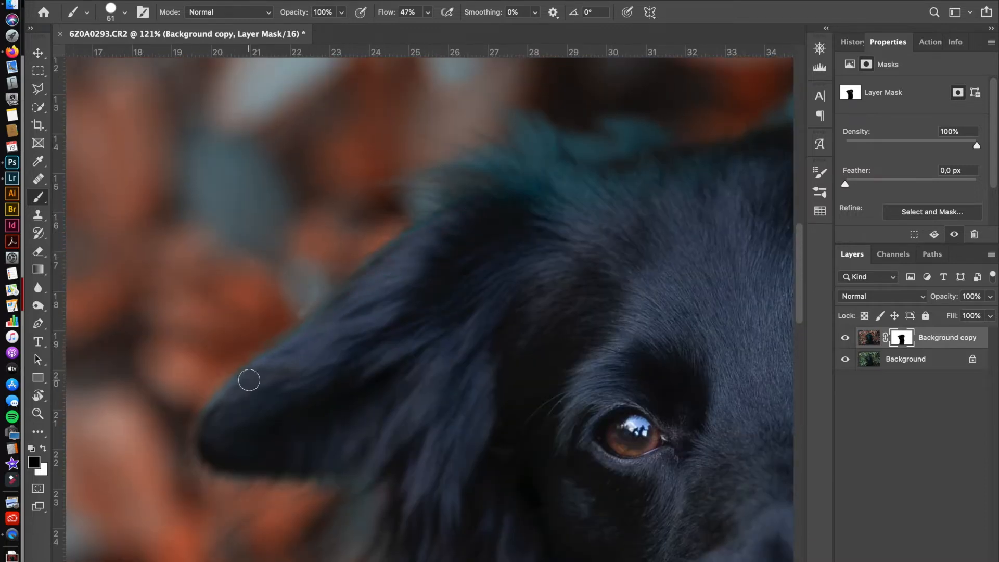
Paint black on the mask over the forehead at 142 px and over the hanging ear with a soft 111 px brush.
left_click_drag(571, 261, 597, 401)
scroll(601, 398, "right", 5)
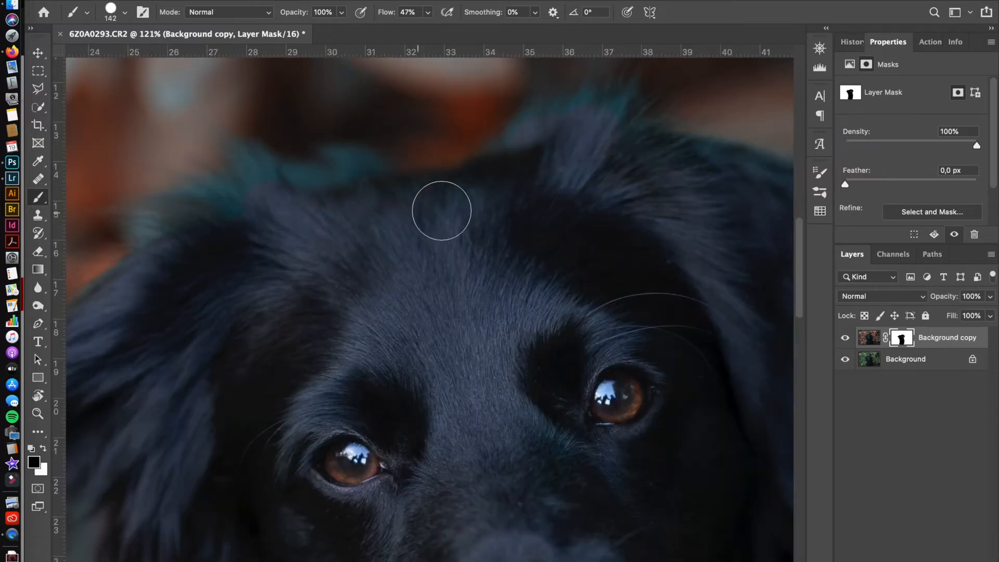
scroll(421, 227, "right", 10)
right_click(286, 186)
key("Escape")
left_click_drag(362, 186, 341, 187)
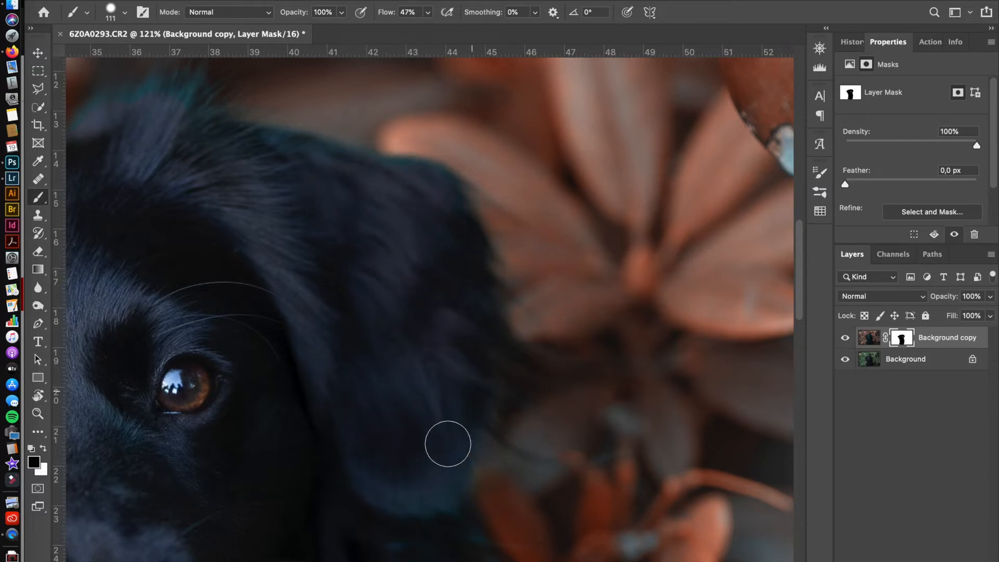
Mask the teal tint off the fur tuft on top of the dog's head with the 111 px brush.
scroll(447, 444, "up", 3)
scroll(448, 444, "left", 2)
right_click(285, 232)
key("Escape")
scroll(288, 214, "down", 8)
scroll(287, 214, "left", 2)
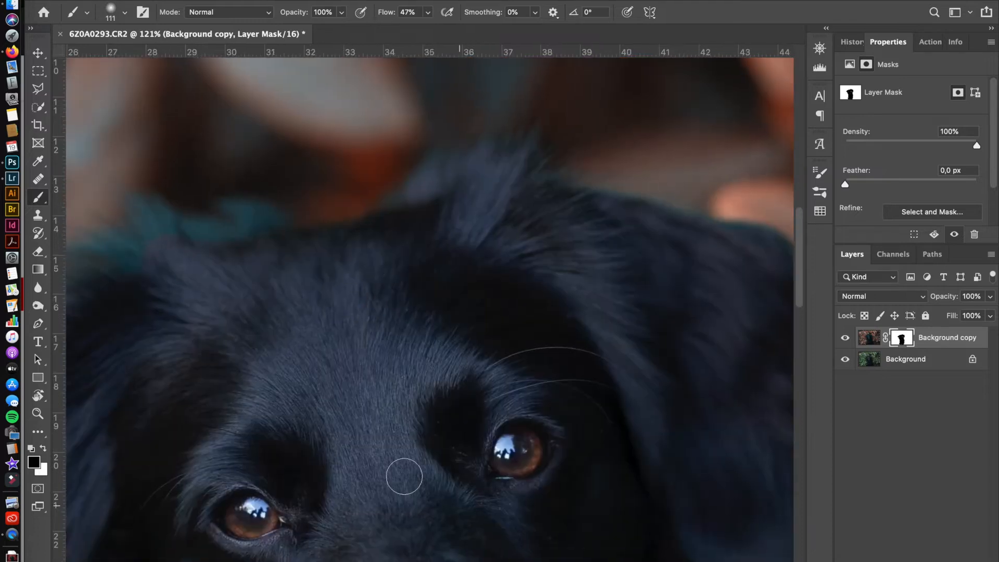
Refine the mask edge below the hanging ear, painting with white and black.
key("x")
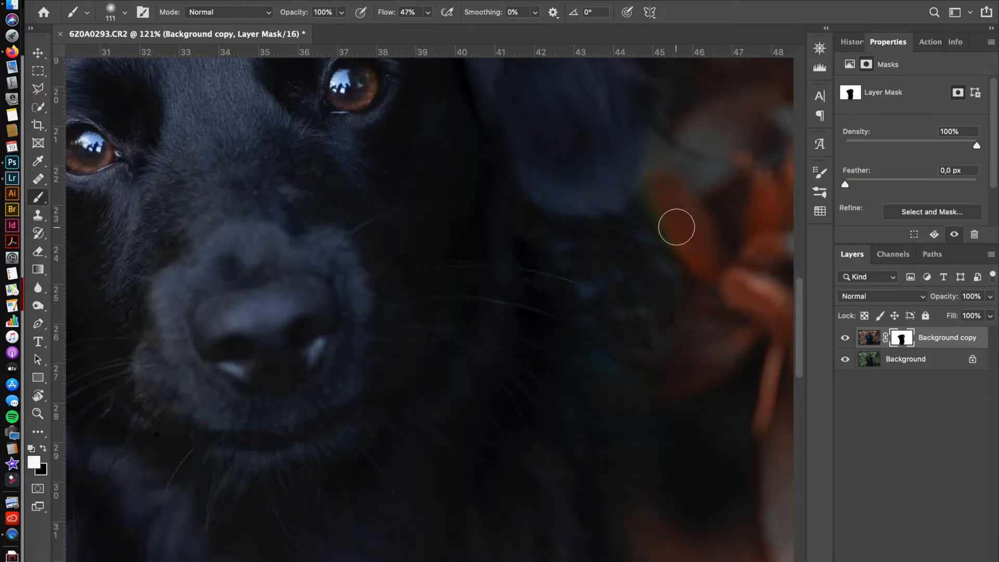
key("x")
scroll(520, 151, "right", 6)
left_click_drag(374, 170, 348, 174)
Refine the mask along both sides of the dog's body with a 77 px brush.
scroll(341, 198, "down", 5)
scroll(332, 209, "down", 2)
scroll(332, 209, "left", 1)
scroll(398, 416, "down", 10)
scroll(398, 365, "left", 10)
scroll(399, 330, "right", 5)
scroll(399, 330, "down", 2)
left_click_drag(399, 329, 548, 342)
scroll(435, 271, "left", 5)
left_click_drag(435, 271, 255, 279)
scroll(314, 139, "down", 3)
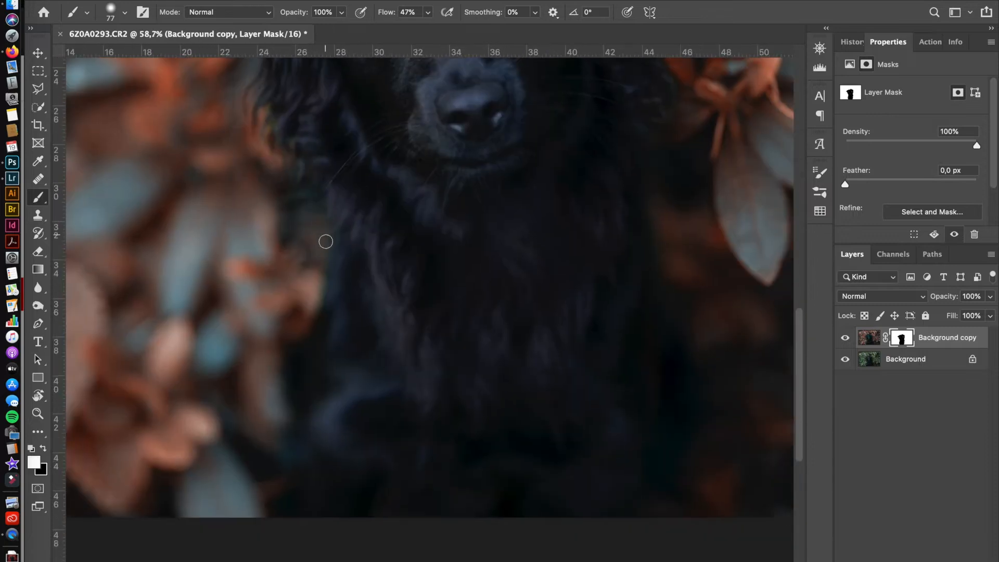
Display the layer mask alone and paint the gray gaps inside the dog's silhouette black with a larger brush.
left_click(902, 339, "alt")
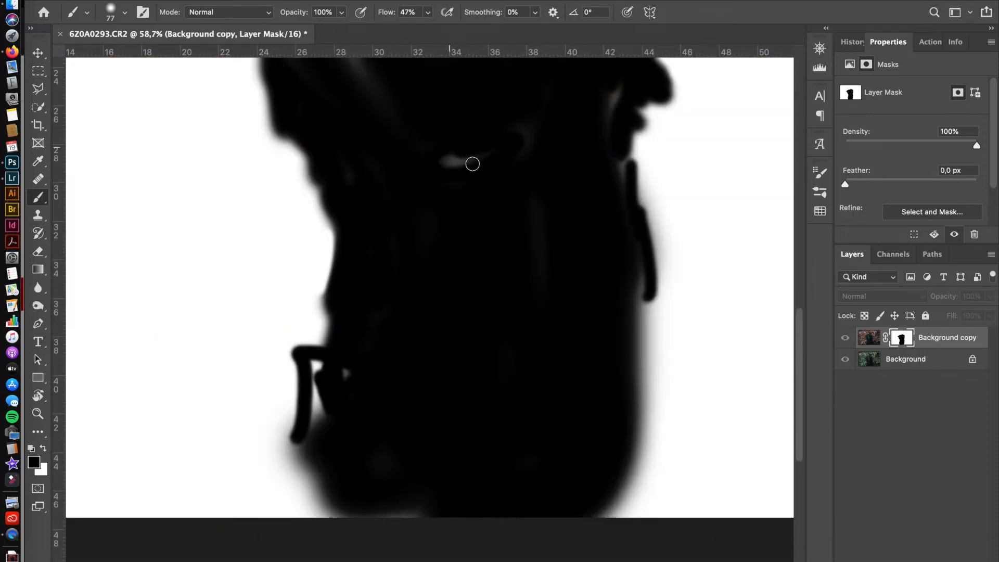
scroll(344, 165, "up", 6)
left_click_drag(488, 236, 550, 246)
mouse_move(549, 249)
left_mouse_down()
mouse_move(545, 318)
mouse_move(600, 192)
left_mouse_up()
mouse_move(388, 240)
left_mouse_down()
mouse_move(312, 263)
mouse_move(266, 251)
left_mouse_up()
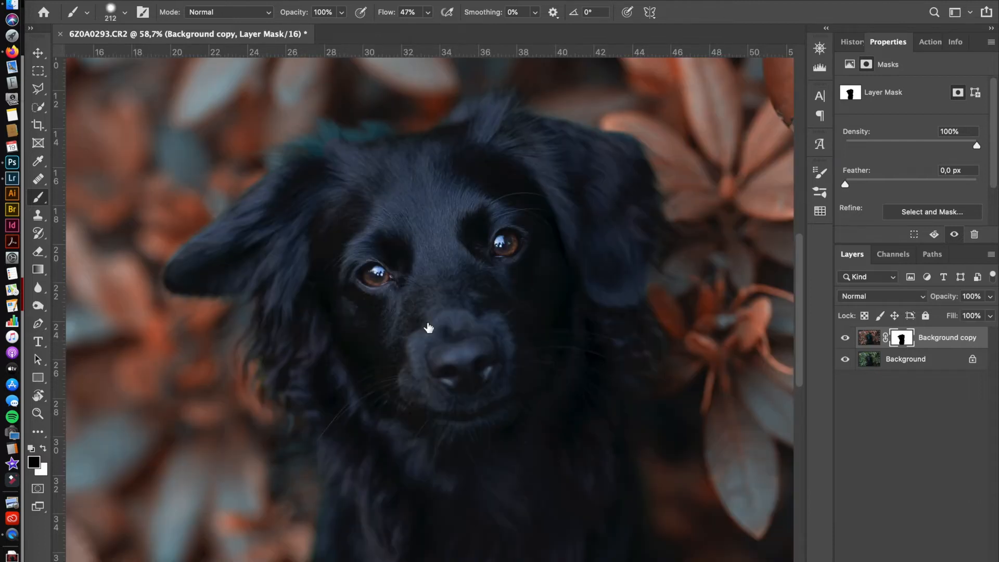
Paint black over the remaining teal fur between the outstretched ear and the top of the head with a 119 px brush.
scroll(296, 254, "up", 3)
scroll(399, 291, "up", 5)
scroll(399, 292, "right", 4)
mouse_move(486, 226)
left_mouse_down()
mouse_move(499, 226)
mouse_move(473, 236)
left_mouse_up()
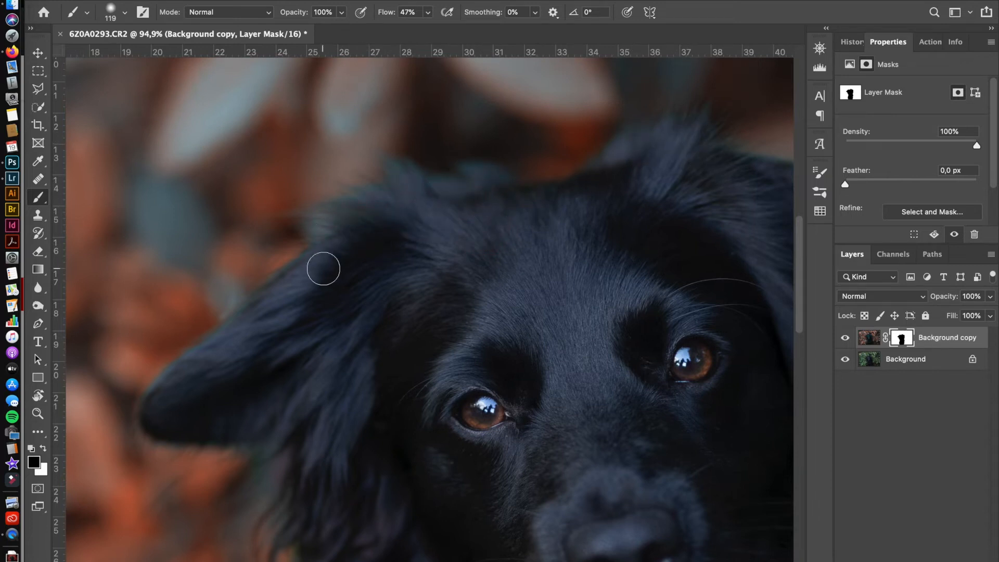
key("x")
key("x")
scroll(226, 364, "down", 3)
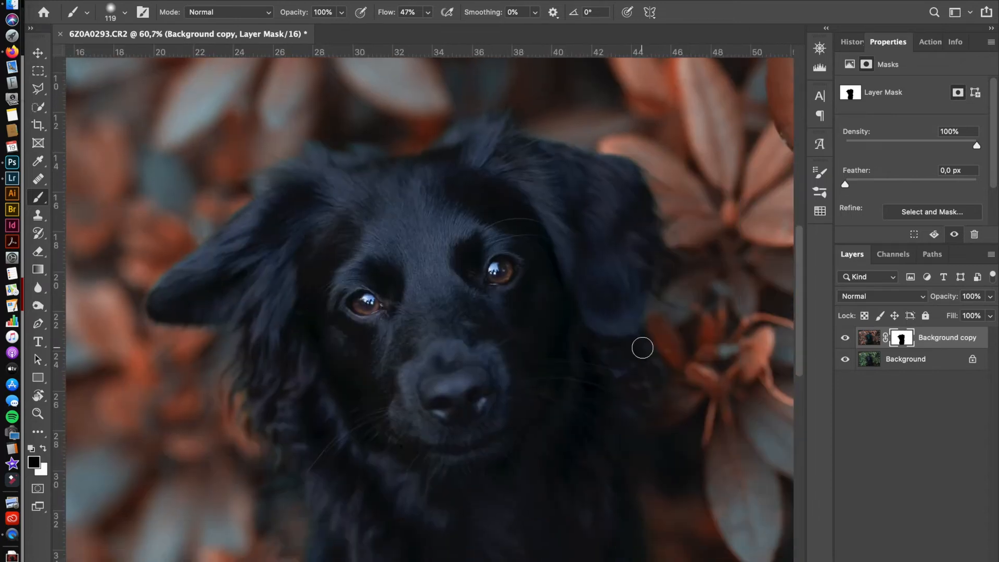
Touch up the layer mask along the top of the dog's head with a 51 px black brush.
scroll(278, 220, "up", 5)
left_click_drag(278, 220, 261, 219)
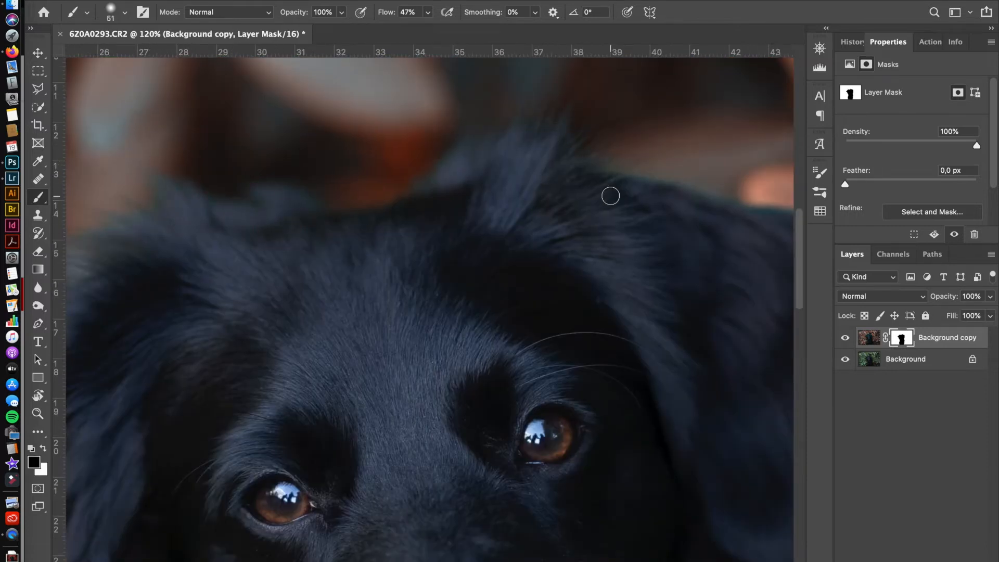
scroll(610, 196, "down", 10)
Convert the document from Lab to RGB Color while keeping its layers unmerged.
left_click(916, 561)
left_click(866, 467)
left_click(873, 342)
left_click(916, 561)
left_click(166, 1)
mouse_move(198, 1)
left_click(392, 51)
left_click(489, 198)
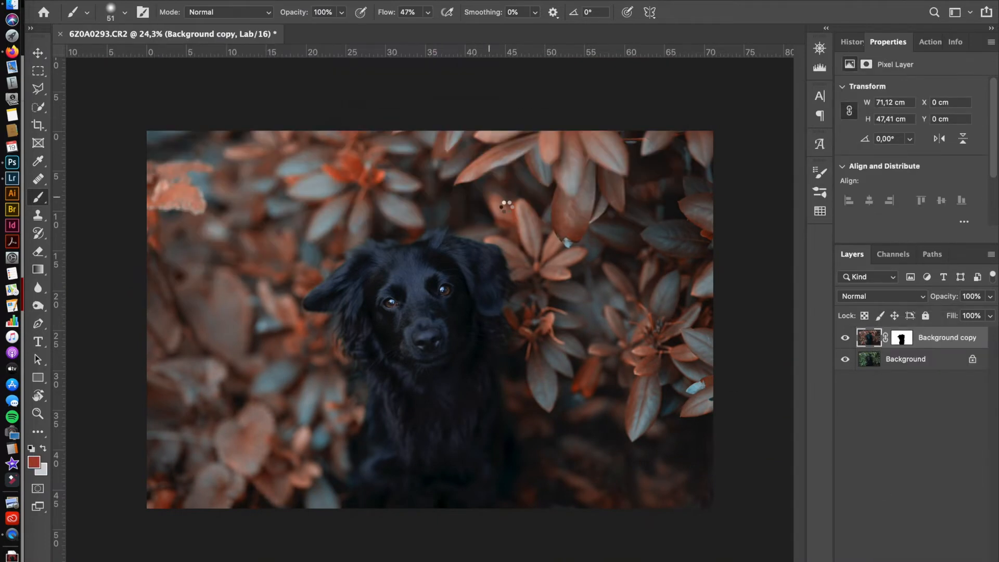
Add a Selective Color adjustment and set its Neutrals to Cyan -27, Magenta +18 and Yellow +14.
left_click(916, 560)
left_click(931, 555)
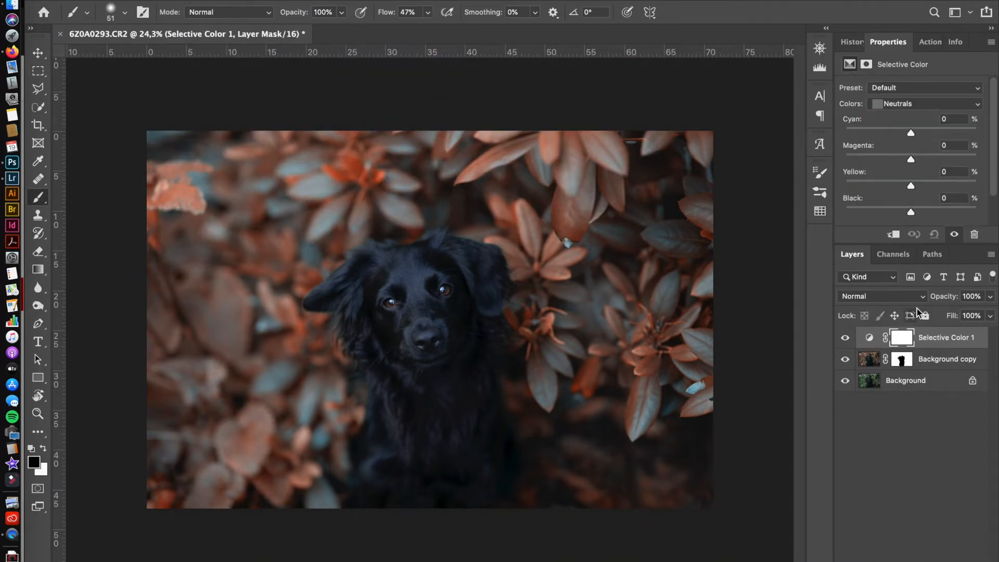
left_click_drag(928, 154, 923, 157)
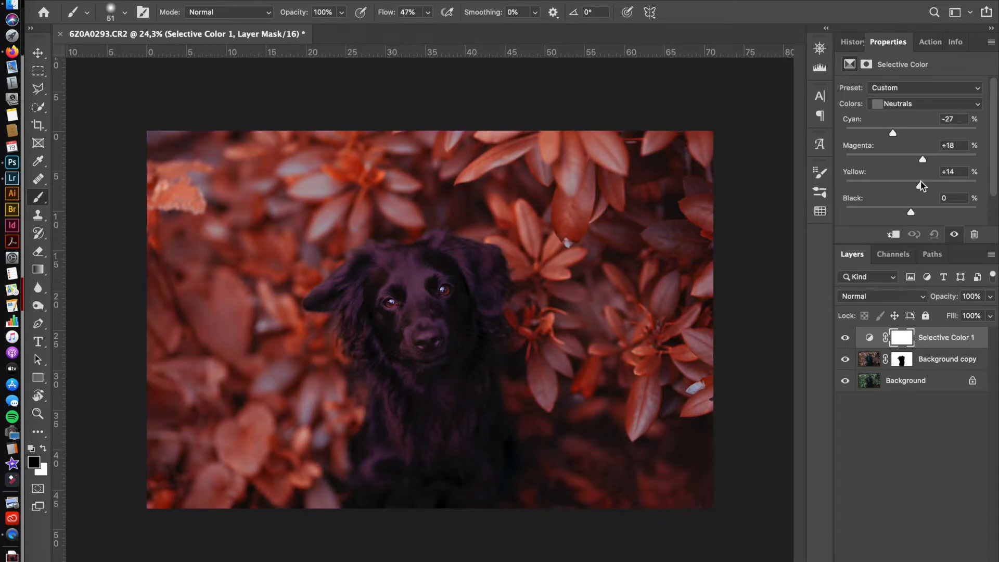
Set the Reds of the Selective Color adjustment to Cyan -14 and Magenta +24.
left_click(923, 104)
left_click(920, 34)
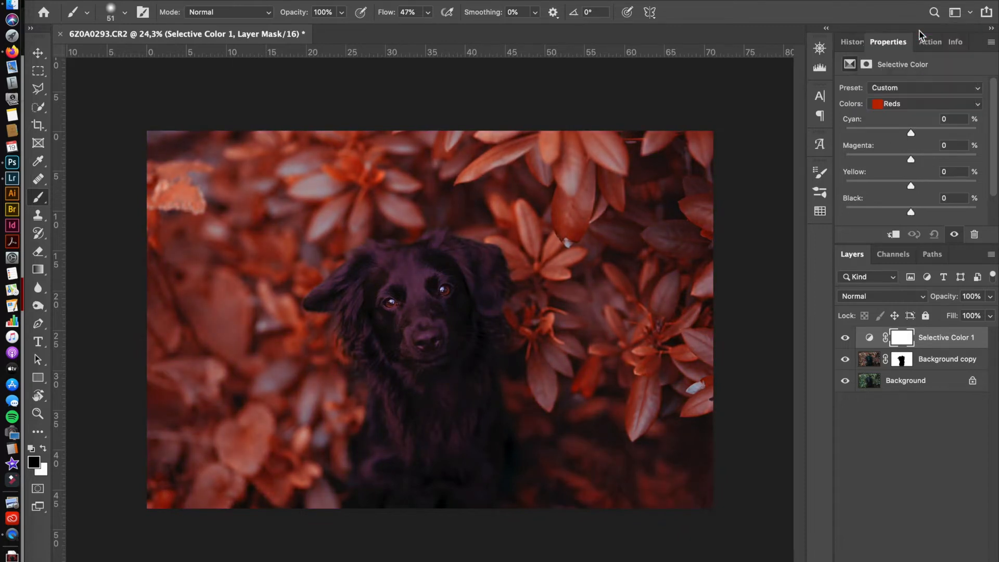
left_click_drag(901, 135, 902, 135)
left_click_drag(910, 159, 929, 158)
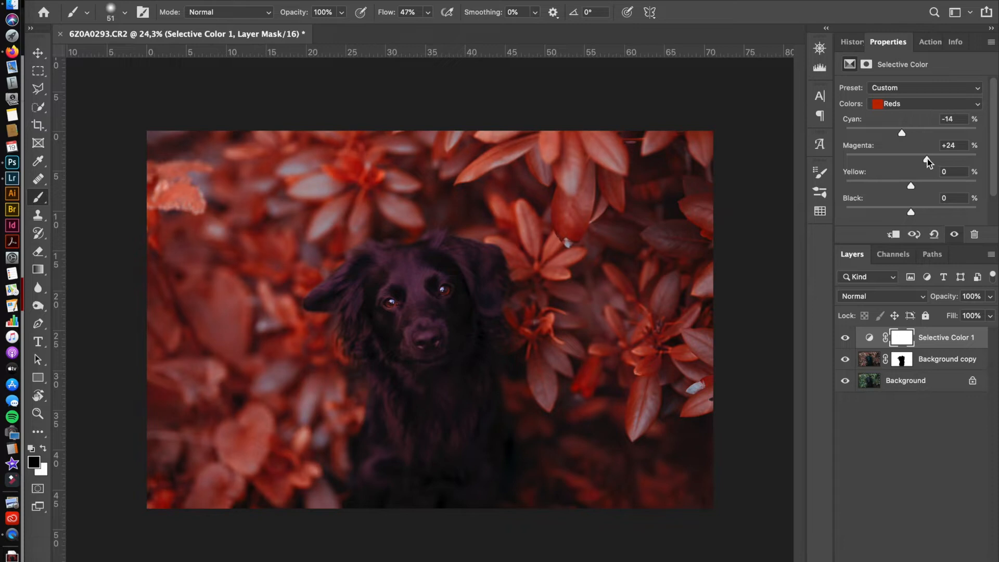
Replace the Selective Color layer's mask with a copy of the Background copy layer's dog mask.
left_click(901, 359)
left_click_drag(901, 359, 898, 344)
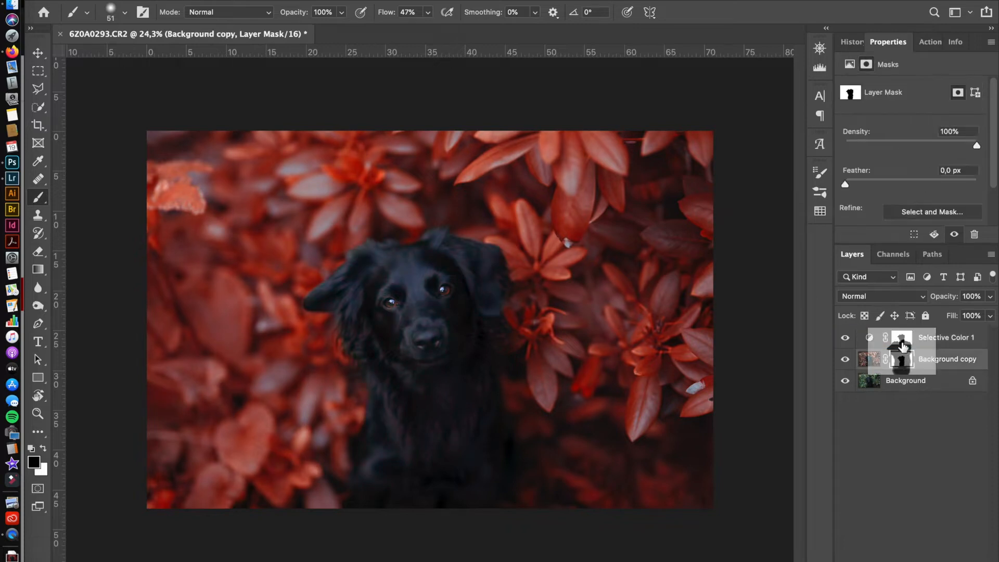
left_click(870, 338)
left_click(898, 478)
Add a Curves adjustment layer and pull the RGB curve's midpoint down to darken the photo.
left_click(914, 560)
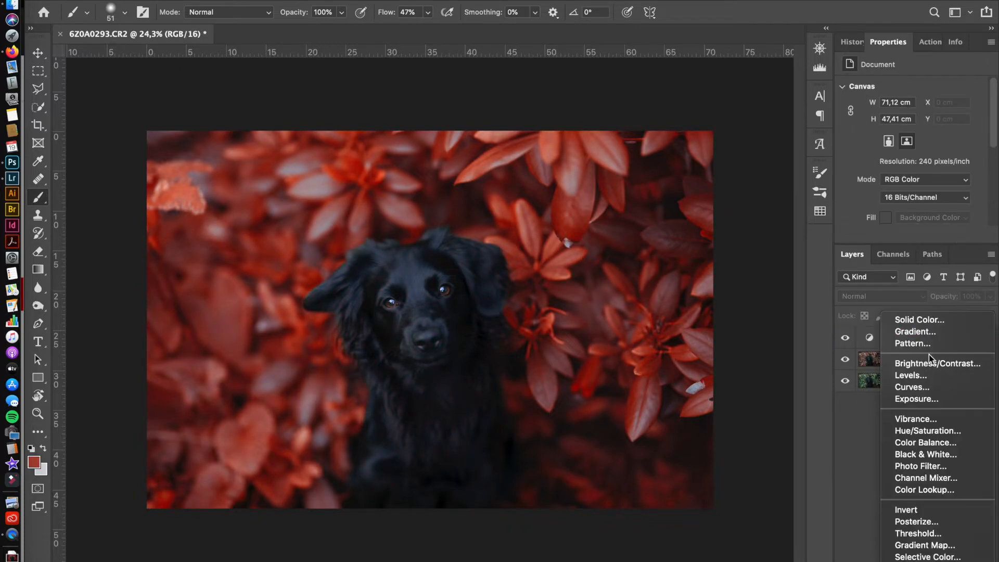
left_click(913, 387)
left_click_drag(923, 171, 930, 179)
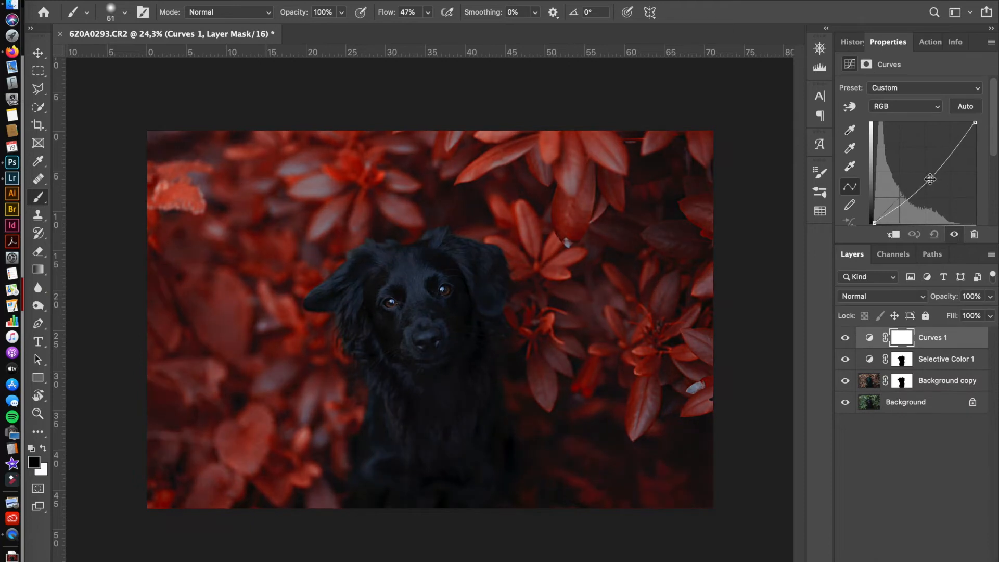
Change the canvas surround to white and paint the center of the Curves mask black with a 2120 px soft brush.
right_click(94, 202)
left_click(130, 273)
right_click(478, 255)
left_click_drag(565, 320, 550, 319)
left_click_drag(573, 288, 635, 288)
mouse_move(386, 305)
left_mouse_down()
mouse_move(392, 290)
mouse_move(306, 368)
mouse_move(501, 290)
mouse_move(618, 344)
left_mouse_up()
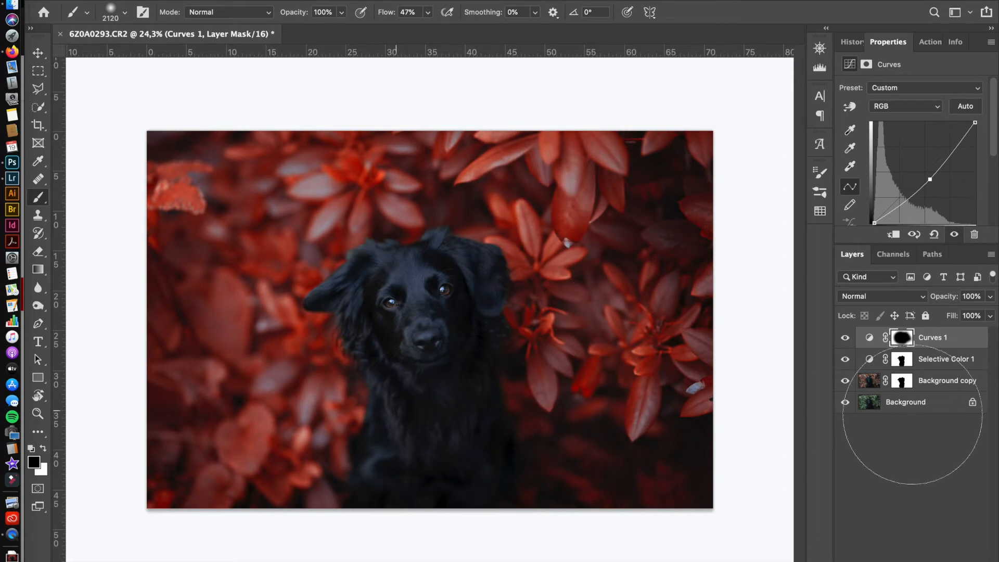
Add a radial Gradient Fill layer and move its center above the dog's head.
left_click(920, 550)
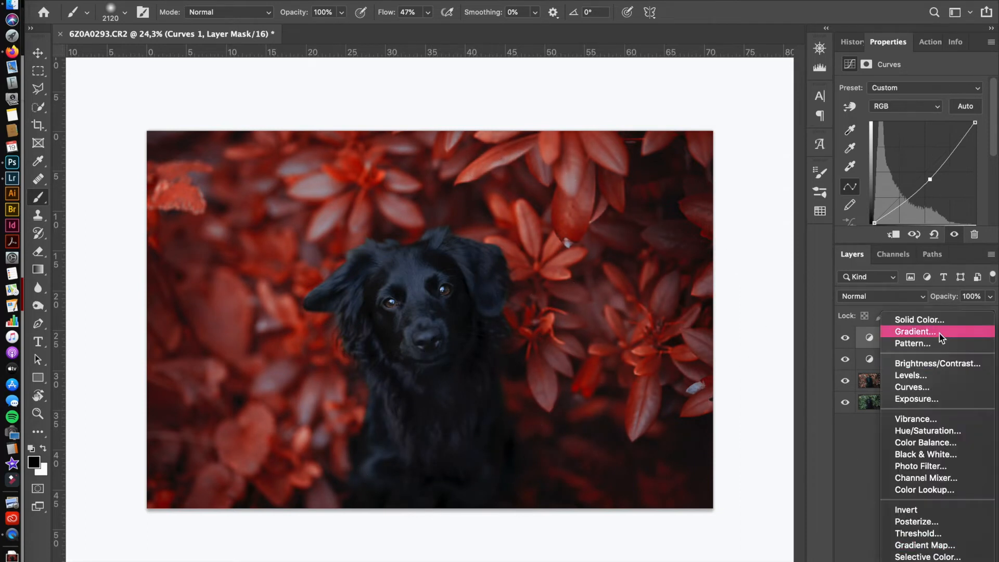
left_click(895, 216)
left_click(750, 328)
left_click(763, 339)
left_click_drag(436, 313, 422, 190)
Change the starting color stop of the Color to Transparent gradient to a light pink and accept the gradient.
left_click(770, 306)
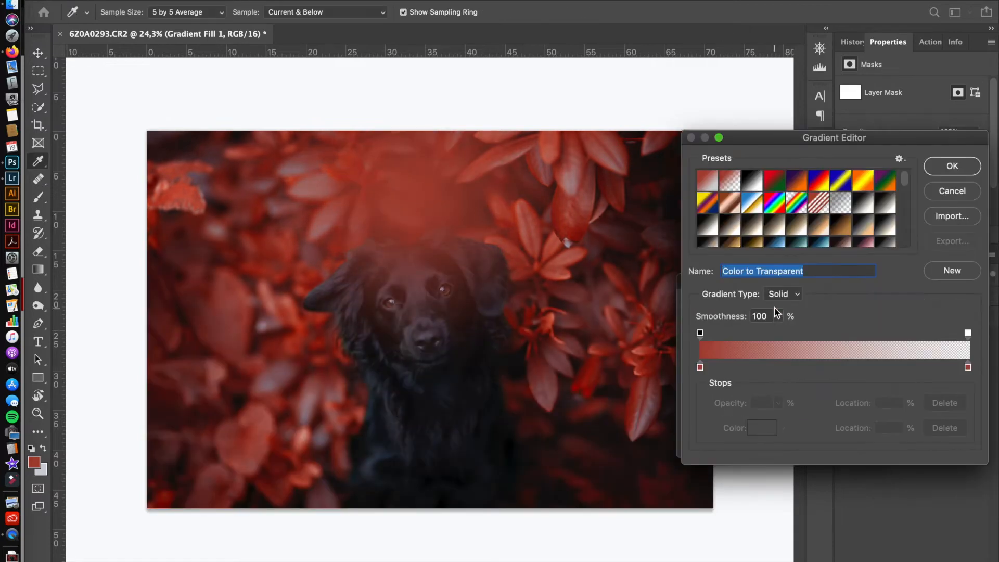
double_click(701, 367)
left_click(639, 293)
left_click_drag(646, 293, 629, 292)
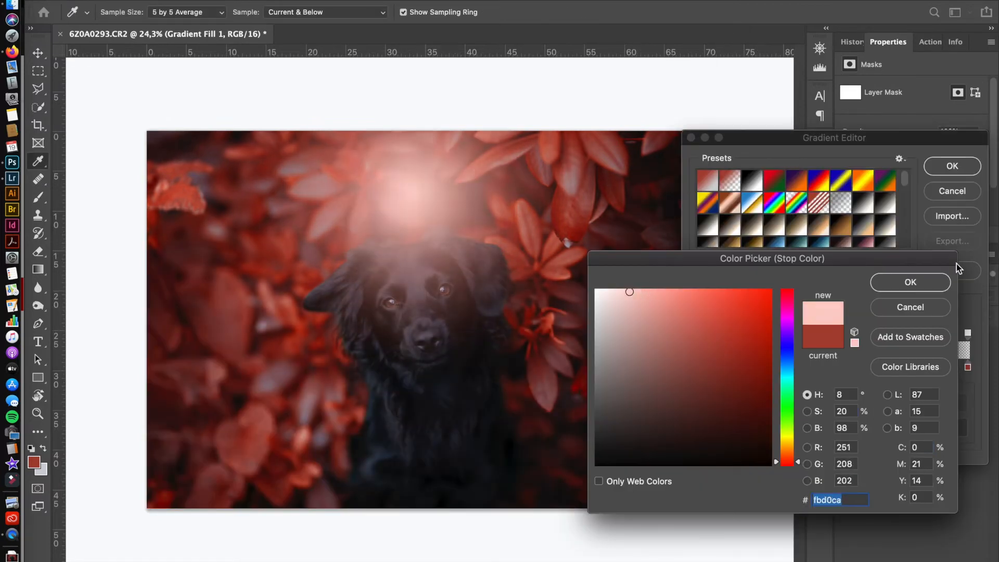
left_click(921, 282)
left_click_drag(967, 367, 971, 390)
left_click(701, 367)
left_click(763, 429)
left_click(643, 293)
left_click(910, 282)
key("Return")
Adjust the gradient's scale and angle, move the glow up above the dog, and accept the fill.
left_click_drag(757, 399, 760, 400)
left_click_drag(427, 194, 443, 96)
left_click(758, 380)
left_click_drag(757, 398, 755, 398)
left_click(455, 206)
key("Return")
Copy the Selective Color mask onto the Gradient Fill layer and paint its edge around the hanging ear with a 70 px black brush.
left_click_drag(902, 381, 900, 340)
left_click(901, 341)
scroll(452, 322, "up", 3)
right_click(473, 319)
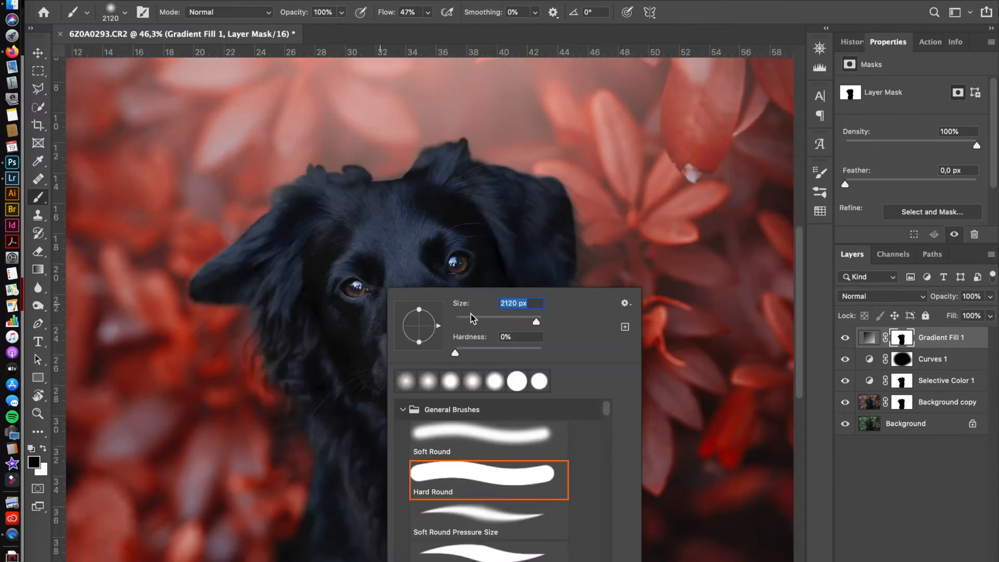
left_click(441, 159)
scroll(432, 320, "up", 4)
scroll(681, 278, "right", 4)
left_click_drag(497, 219, 521, 221)
scroll(528, 176, "up", 5)
scroll(528, 175, "right", 1)
left_click_drag(448, 279, 451, 314)
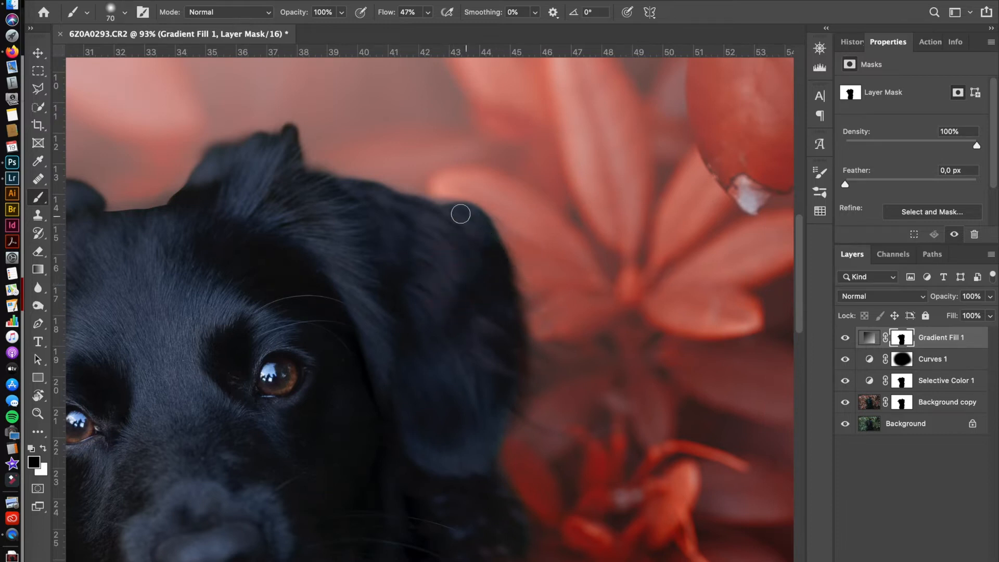
Lower the Gradient Fill layer's opacity to 65%.
scroll(425, 272, "up", 2)
scroll(425, 272, "left", 2)
left_click_drag(989, 296, 966, 313)
Refine the Gradient Fill mask along the top of the dog's head, painting with black and with a 208 px white brush.
left_click_drag(222, 260, 259, 229)
scroll(288, 223, "left", 8)
scroll(289, 224, "down", 1)
left_click_drag(319, 216, 472, 223)
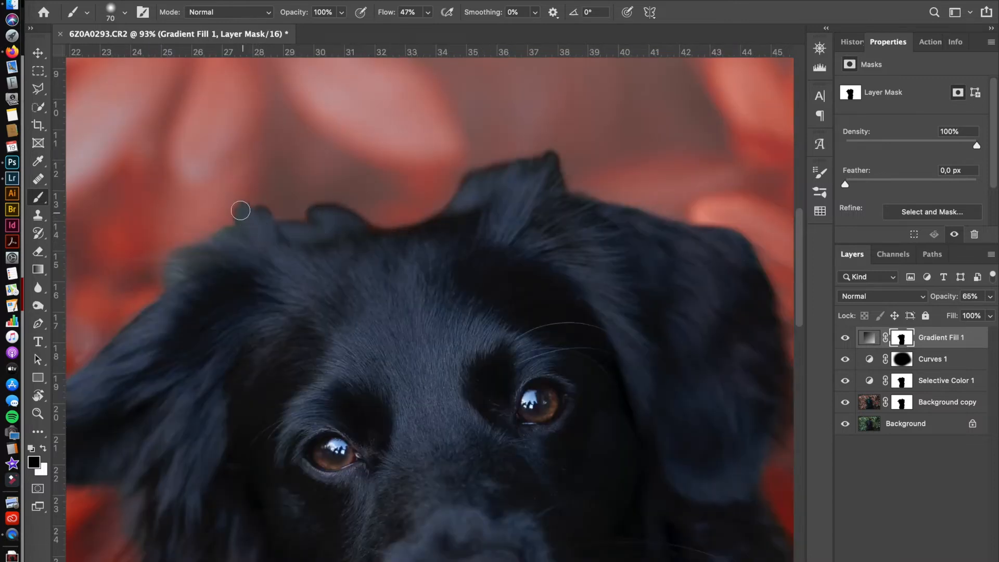
mouse_move(225, 198)
left_mouse_down()
mouse_move(269, 198)
mouse_move(273, 229)
mouse_move(272, 96)
left_mouse_up()
mouse_move(244, 224)
left_mouse_down()
mouse_move(134, 270)
mouse_move(167, 236)
left_mouse_up()
mouse_move(511, 117)
left_mouse_down()
mouse_move(410, 133)
mouse_move(626, 85)
left_mouse_up()
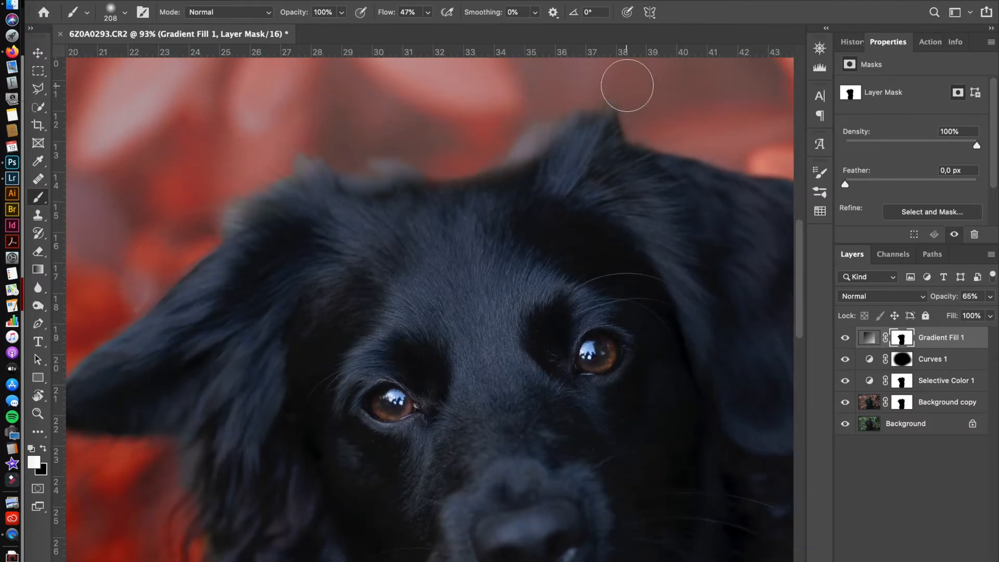
Paint white on the Selective Color mask along the top of the dog's head with the 208 px brush.
scroll(632, 89, "right", 3)
scroll(632, 89, "up", 2)
left_click(901, 383)
left_click_drag(473, 162, 152, 234)
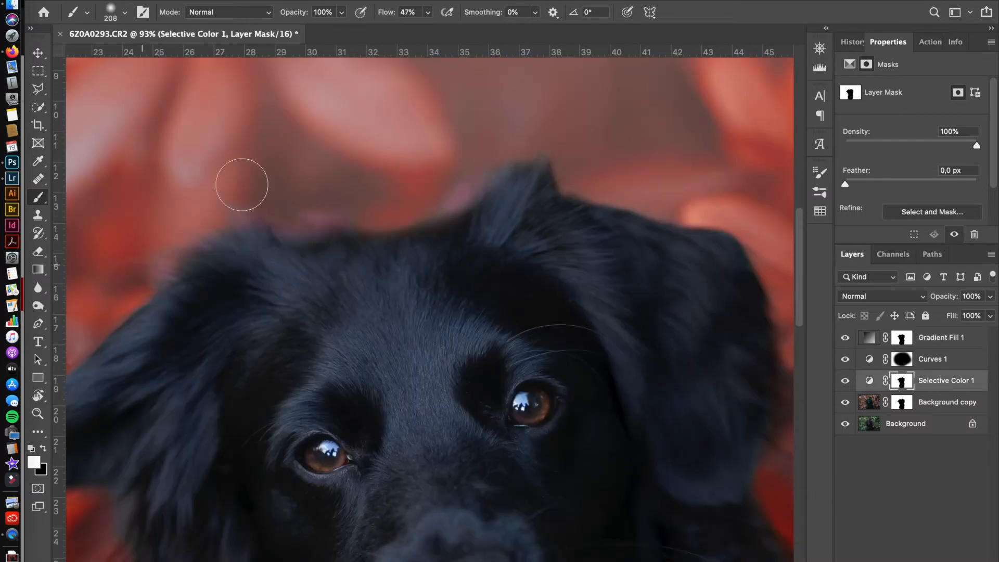
Try repainting the Gradient Fill mask along the fur on top of the head with a smaller brush, and undo the strokes.
left_click(901, 337)
key("x")
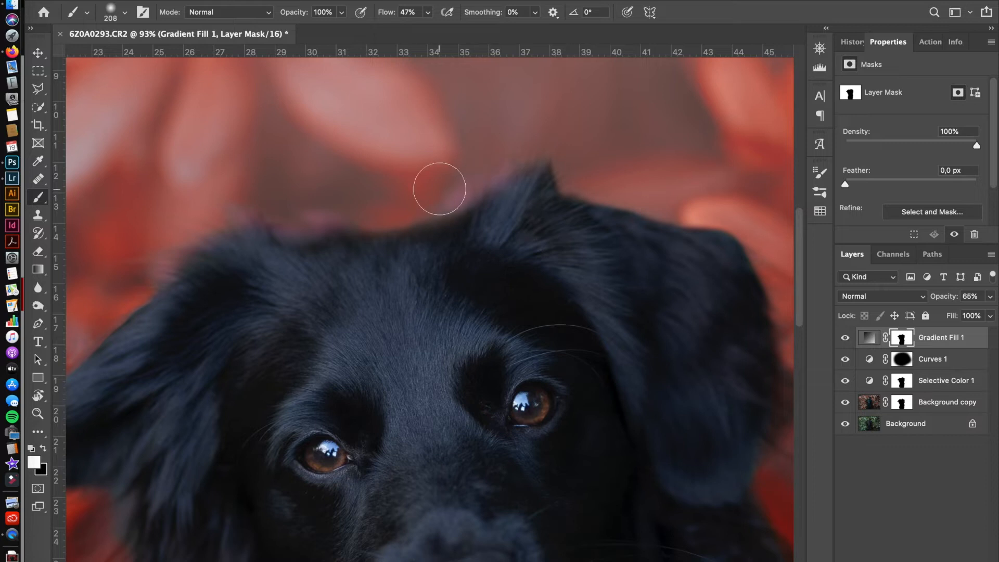
left_click_drag(609, 247, 567, 250)
key("super+plus")
mouse_move(358, 214)
left_mouse_down()
mouse_move(462, 196)
mouse_move(433, 206)
mouse_move(404, 176)
left_mouse_up()
key("super+z")
key("x")
key("super+z")
key("x")
Compare the photo with and without the Gradient Fill, dab its mask above the head, and lower its opacity to 24%.
left_click(845, 338)
left_click(846, 338)
key("x")
left_click(457, 198)
key("x")
key("x")
left_click_drag(990, 296, 938, 315)
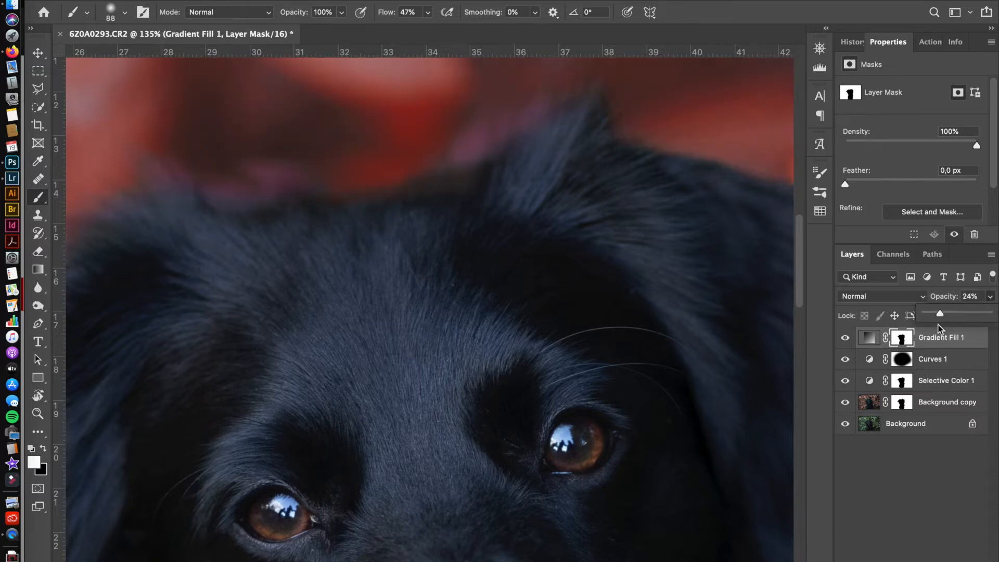
key("x")
key("super+0")
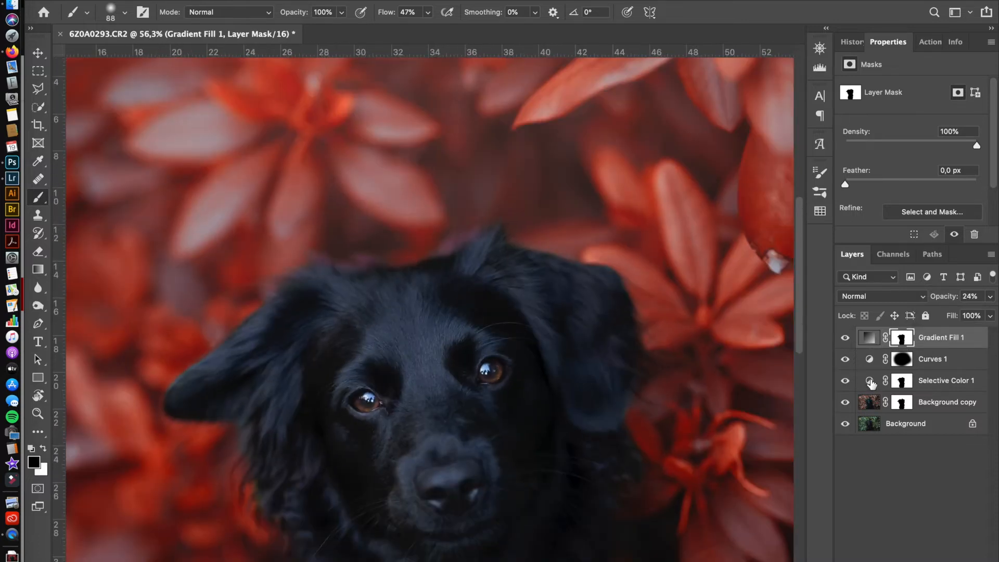
Hide the Gradient Fill layer and clean up the purple fringe on top of the head in the Background copy mask.
left_click(905, 386)
left_click(846, 338)
scroll(458, 307, "up", 5)
key("x")
key("alt+bracketleft")
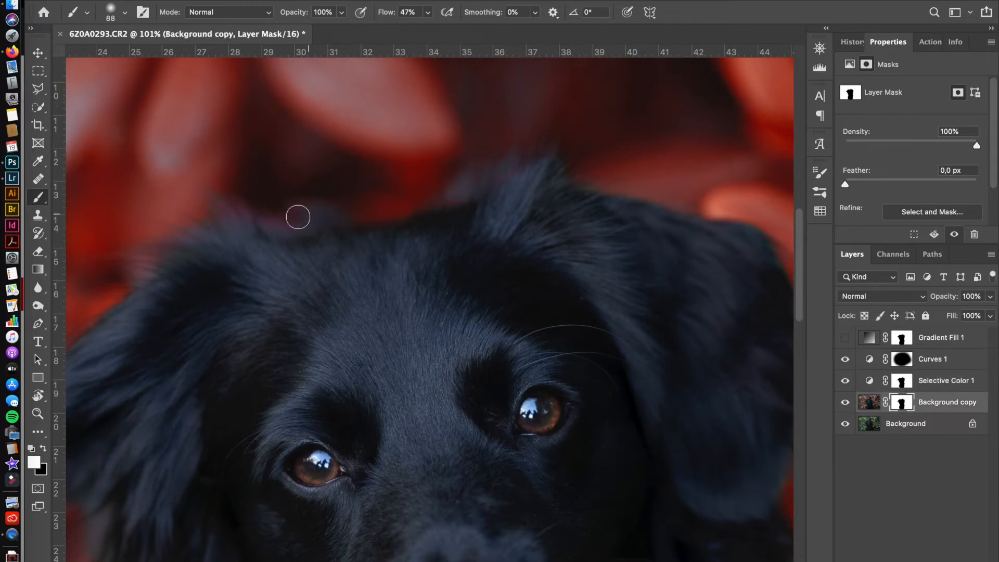
scroll(521, 261, "down", 2)
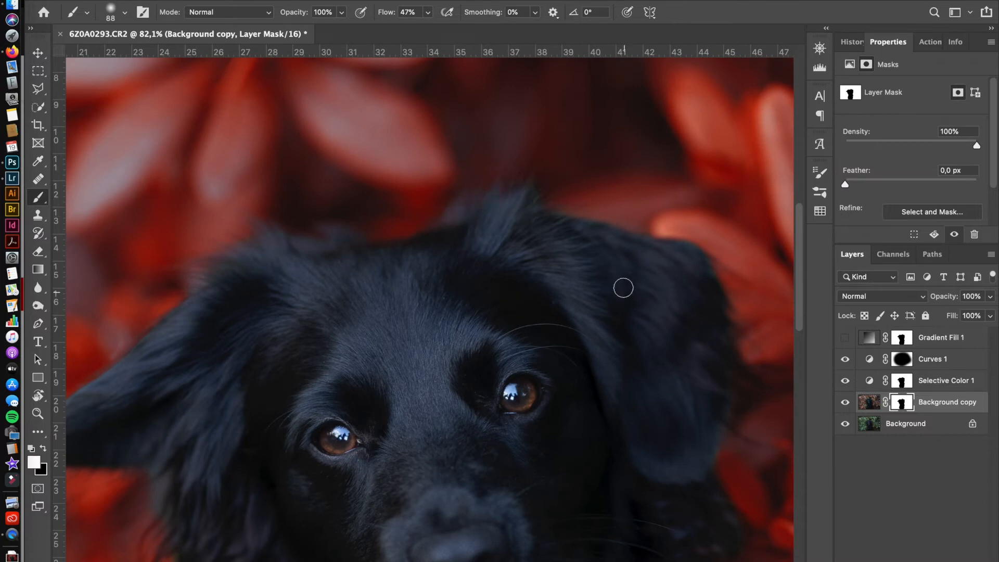
Show the Gradient Fill layer again and reduce its opacity to 12%.
left_click(901, 341)
left_click(846, 338)
left_click(990, 297)
left_click_drag(940, 314, 933, 314)
left_click(919, 334)
Refine the Gradient Fill and Selective Color masks along the outstretched ear with a 61 px black brush.
scroll(455, 201, "up", 2)
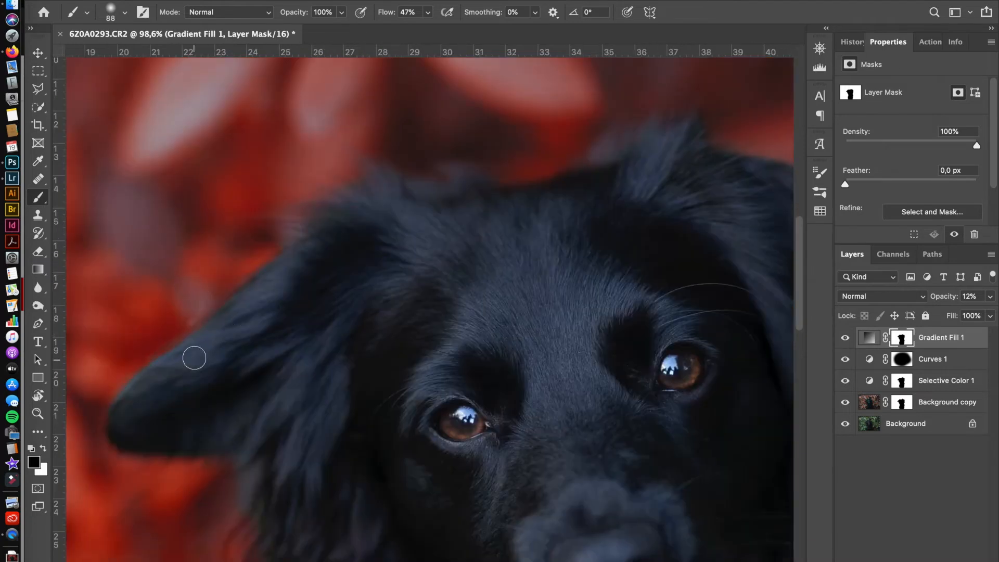
scroll(194, 357, "up", 2)
mouse_move(469, 276)
left_mouse_down()
mouse_move(462, 299)
mouse_move(446, 224)
left_mouse_up()
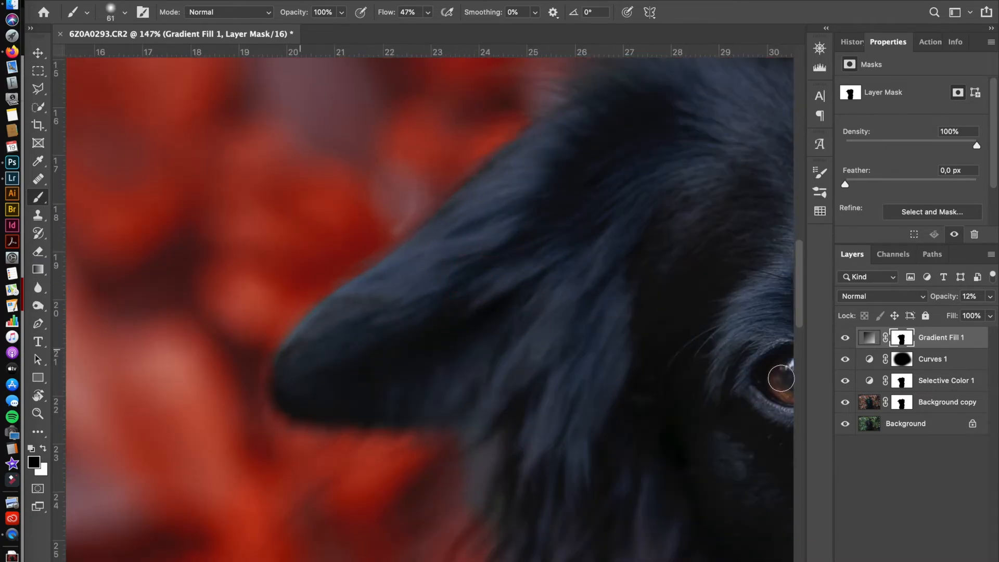
key("alt+[")
key("alt+[")
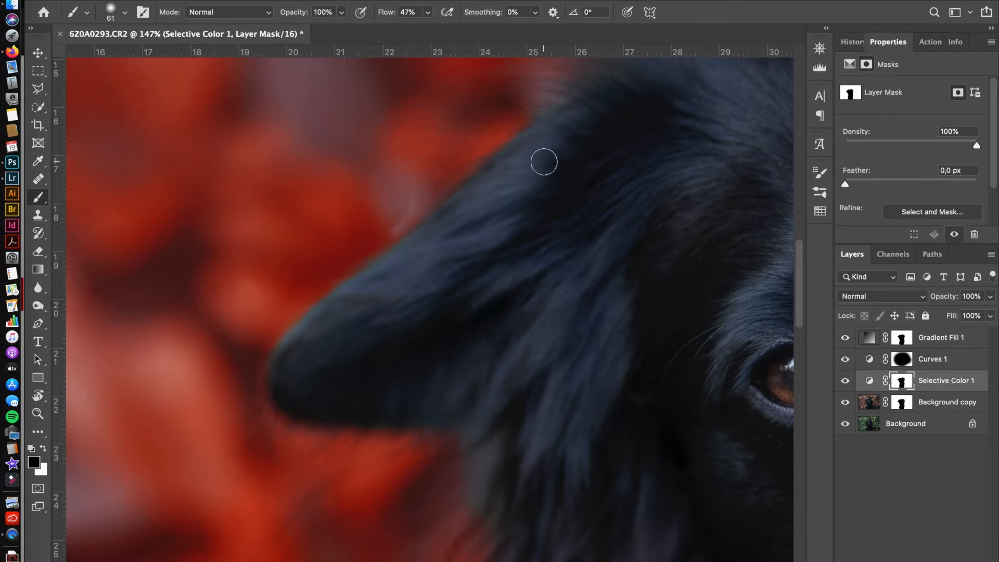
scroll(544, 162, "right", 15)
scroll(498, 332, "up", 5)
left_click(901, 338)
scroll(381, 397, "left", 15)
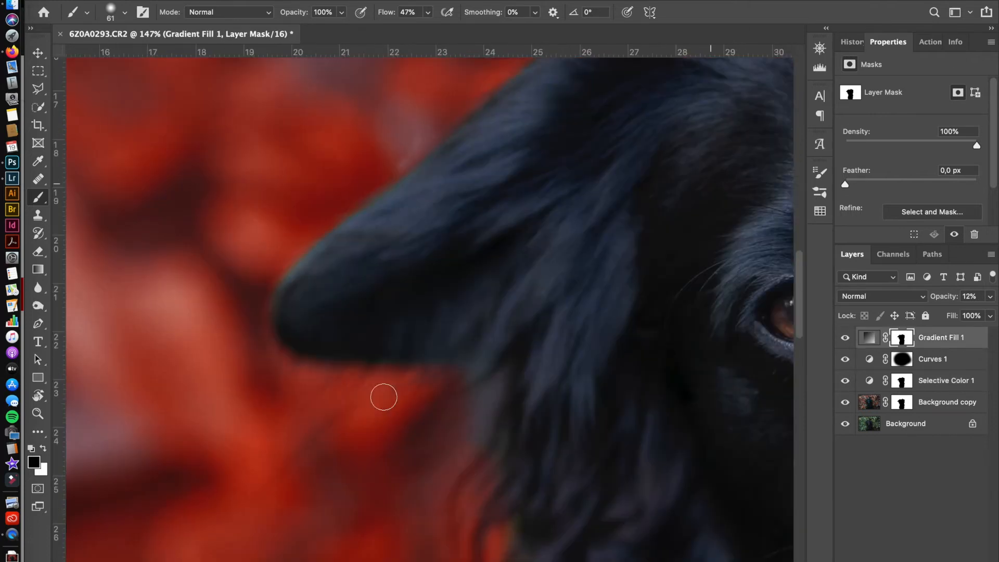
scroll(458, 329, "up", 4)
scroll(458, 329, "right", 2)
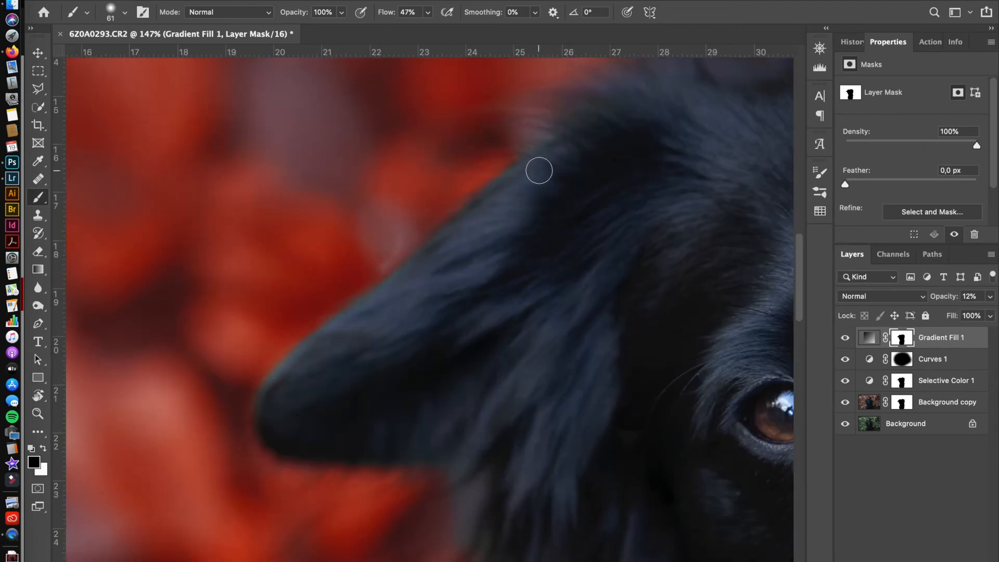
scroll(539, 170, "down", 10)
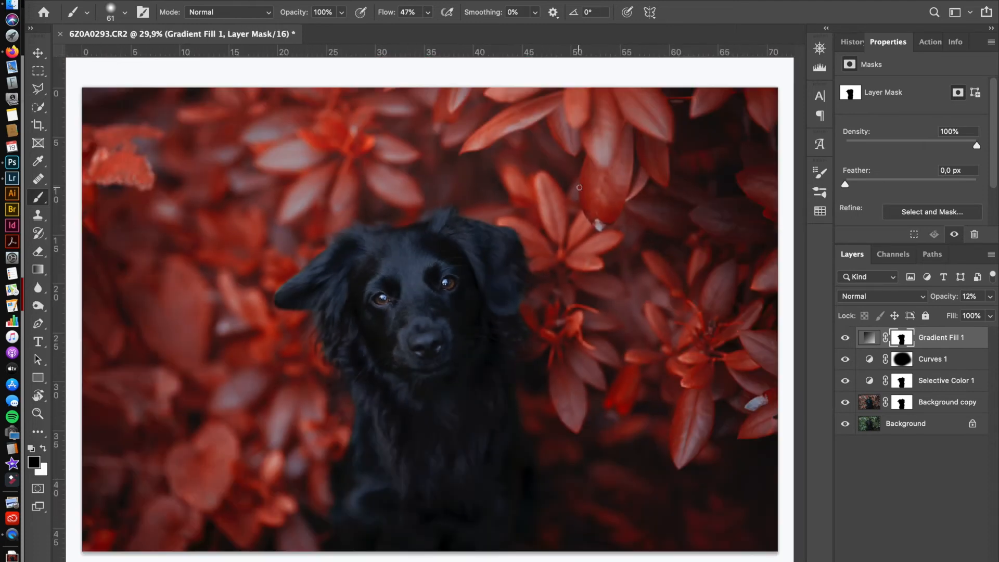
Add a new blank layer and place it directly below the Gradient Fill layer.
key("super+shift+alt+n")
left_click_drag(873, 358, 873, 333)
left_click(861, 363)
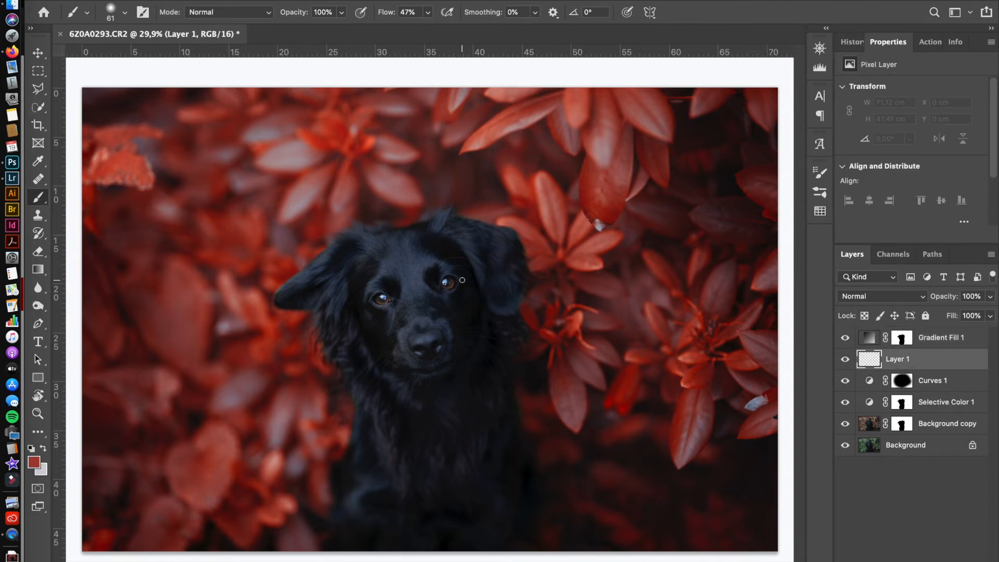
Enlarge the brush to 3200 px, sample red from the foliage, and set the blank layer's blend mode to Overlay.
right_click(462, 280)
left_click(536, 345)
left_click_drag(562, 313, 620, 314)
left_click(254, 312, "alt")
left_click(882, 296)
left_click(879, 444)
Paint red over the middle of the photo on the Overlay layer, raising the brush flow to 100%.
mouse_move(312, 423)
left_mouse_down()
mouse_move(350, 290)
mouse_move(561, 304)
mouse_move(422, 249)
left_mouse_up()
left_click(428, 12)
left_click_drag(429, 29, 462, 29)
mouse_move(546, 349)
left_mouse_down()
mouse_move(539, 373)
mouse_move(504, 240)
mouse_move(352, 261)
mouse_move(287, 366)
mouse_move(453, 419)
left_mouse_up()
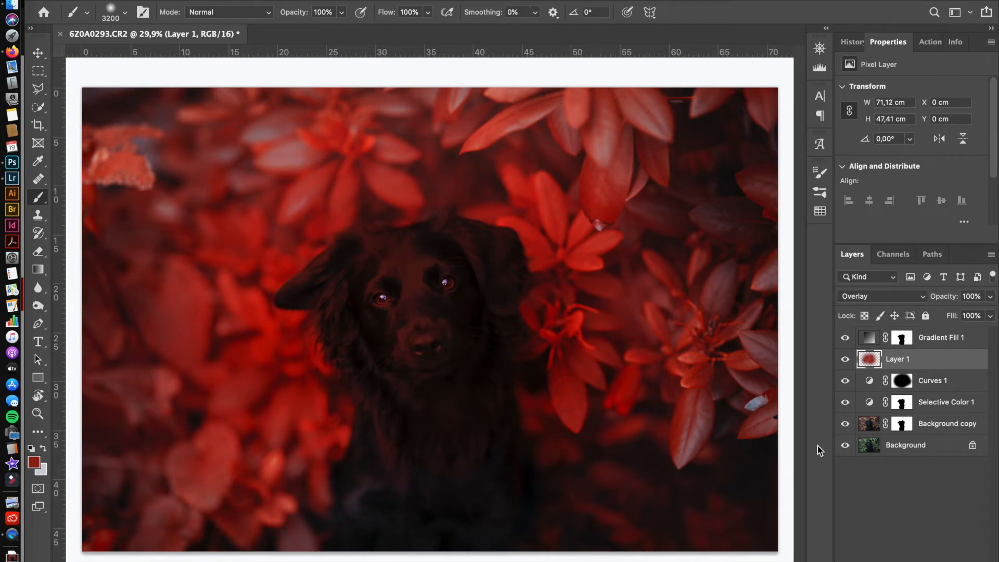
Add a mask to the Overlay layer and paint black over the dog's face and head with a 396 px brush.
left_click(726, 207, "alt")
key("v")
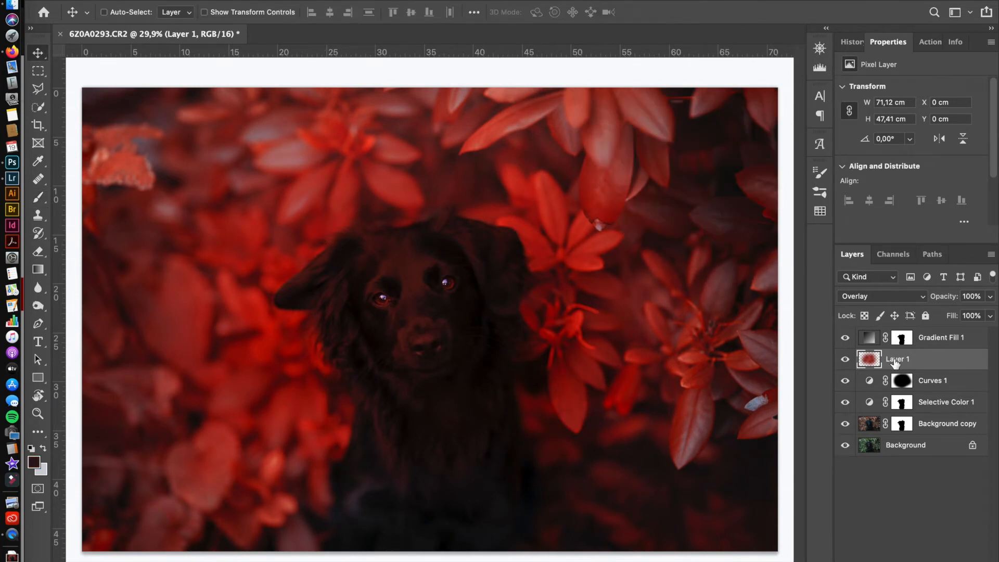
left_click(894, 561)
key("b")
right_click(413, 290)
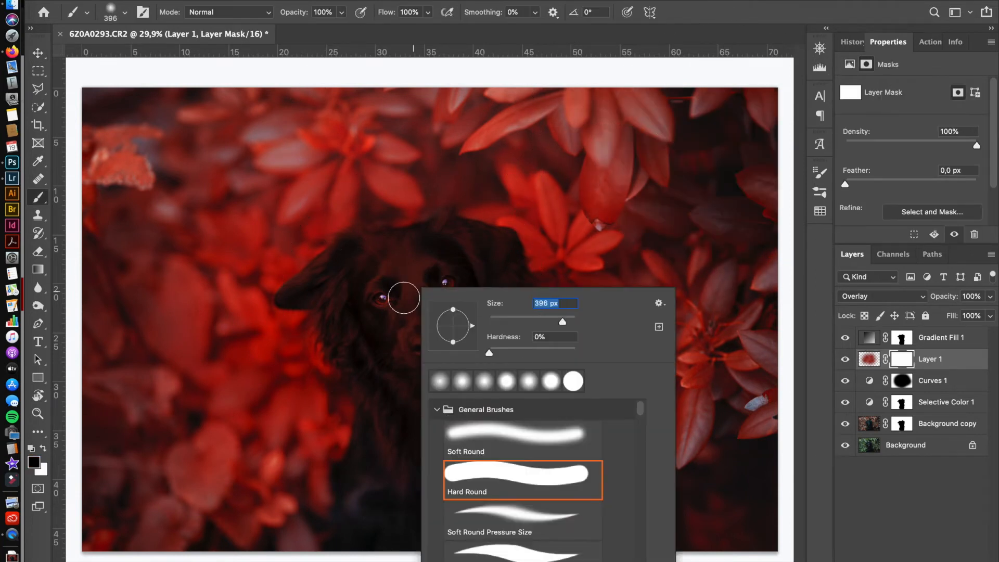
left_click_drag(384, 298, 417, 432)
scroll(434, 320, "up", 5)
mouse_move(460, 208)
left_mouse_down()
mouse_move(390, 234)
mouse_move(278, 359)
left_mouse_up()
Paint black on the Overlay layer's mask over the dog's chest and lower body.
scroll(281, 362, "down", 5)
scroll(370, 498, "down", 2)
left_click_drag(354, 291, 292, 479)
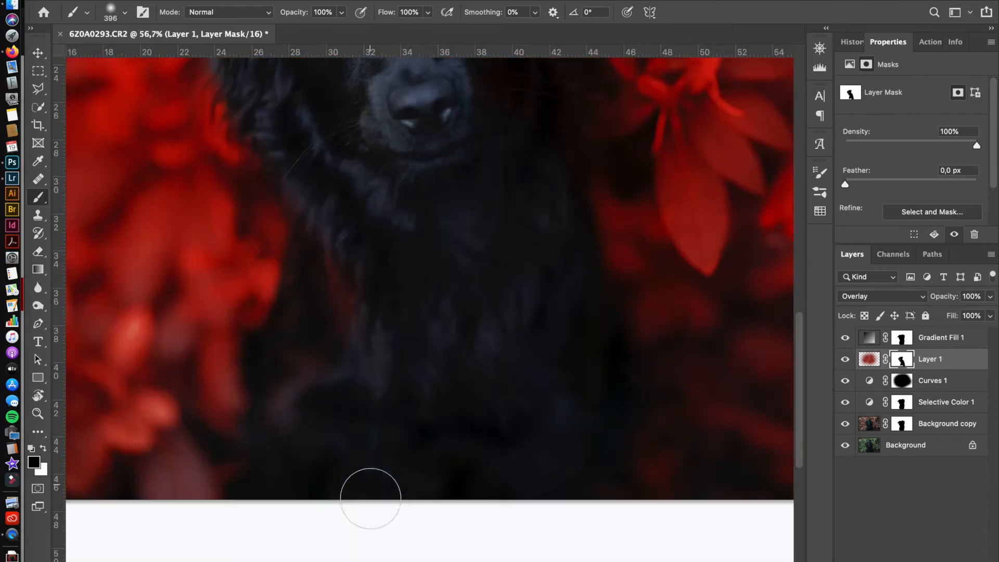
left_click_drag(569, 314, 549, 455)
Fill in the remaining areas of the dog's neck and chest with black on the Overlay layer's mask.
left_click_drag(515, 139, 486, 290)
left_click_drag(473, 239, 454, 239)
left_click_drag(344, 198, 531, 254)
scroll(539, 272, "up", 2)
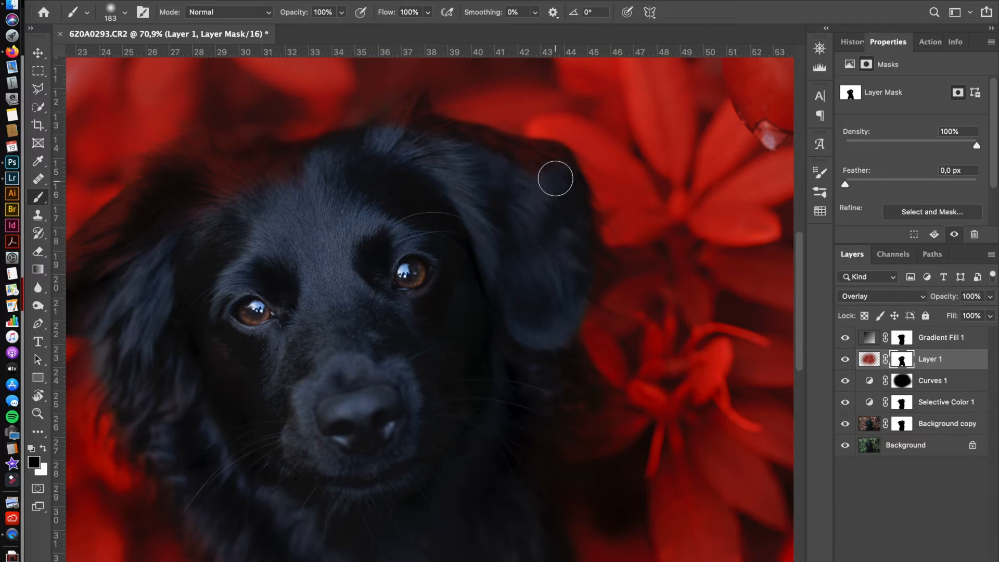
Mask the Overlay layer along the top of the dog's head and its hanging ear with a smaller brush.
right_click(508, 161)
left_click_drag(646, 195, 643, 196)
left_click_drag(462, 140, 498, 149)
scroll(572, 182, "up", 2)
left_click_drag(636, 136, 533, 234)
scroll(312, 150, "up", 2)
Paint black on the Overlay layer's mask over the dog's outstretched ear and its edges with a 63 px brush.
left_click_drag(292, 137, 262, 150)
left_click_drag(262, 149, 544, 139)
mouse_move(373, 215)
left_mouse_down()
mouse_move(210, 217)
mouse_move(286, 199)
left_mouse_up()
left_click_drag(359, 217, 488, 171)
mouse_move(271, 212)
left_mouse_down()
mouse_move(193, 313)
mouse_move(257, 287)
left_mouse_up()
left_click_drag(229, 306, 316, 335)
left_click_drag(258, 348, 241, 350)
mouse_move(144, 368)
left_mouse_down()
mouse_move(162, 336)
mouse_move(232, 289)
mouse_move(219, 291)
mouse_move(324, 192)
left_mouse_up()
scroll(247, 381, "down", 5)
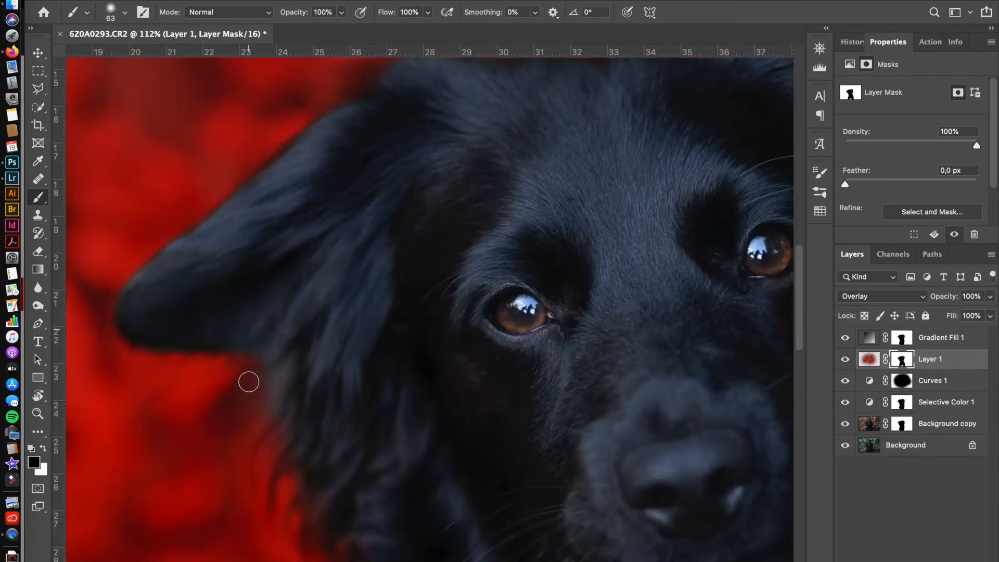
Mask the Overlay layer over the fur below the outstretched ear and down the dog's side with a 260 px brush.
left_click_drag(361, 312, 431, 351)
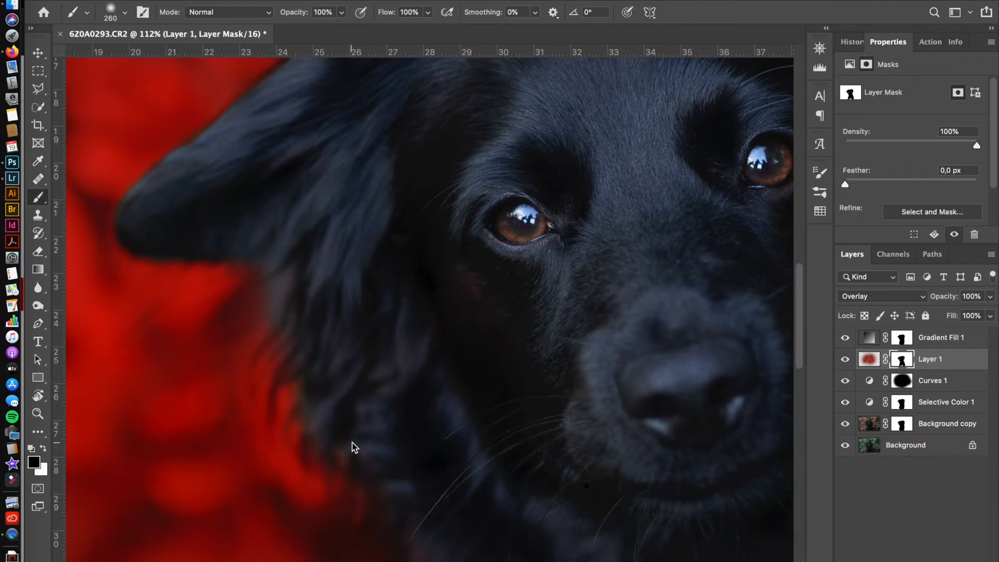
scroll(462, 430, "down", 8)
scroll(440, 520, "down", 20)
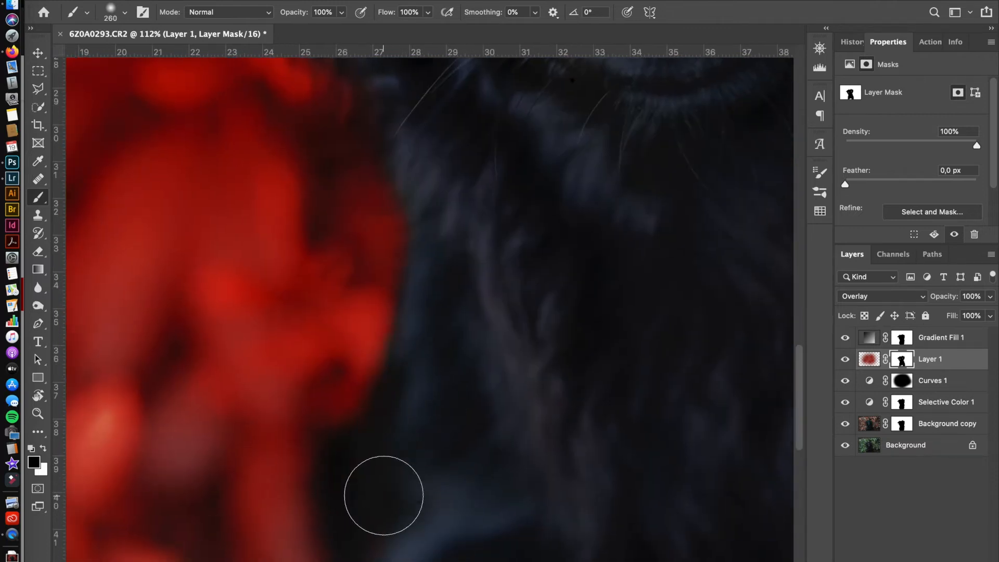
scroll(406, 489, "up", 8)
Paint black on the Selective Color layer's mask over the dog's lower body and outstretched ear, reducing the brush to 140 px.
left_click(909, 409)
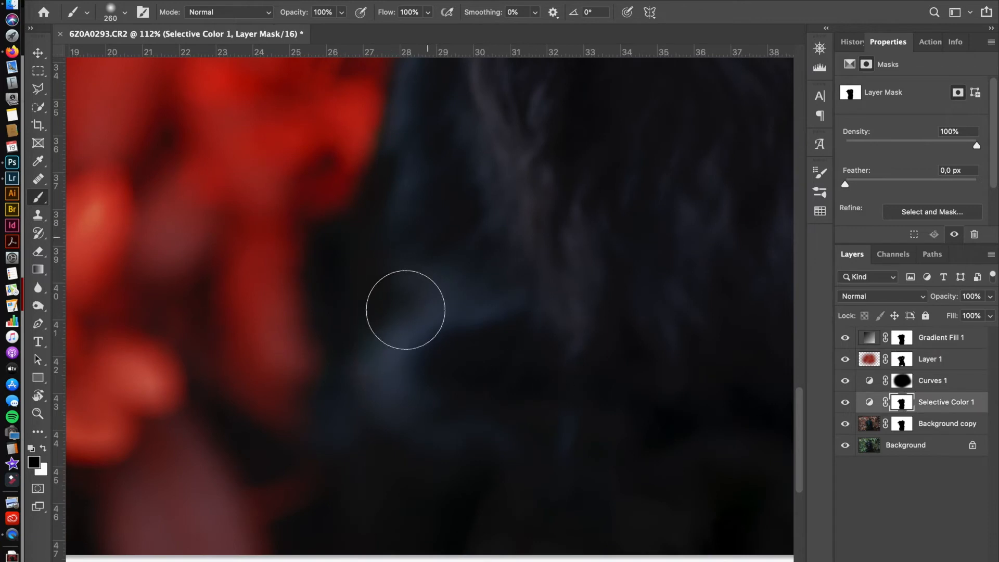
mouse_move(404, 244)
left_mouse_down()
mouse_move(368, 248)
mouse_move(339, 269)
left_mouse_up()
scroll(338, 269, "up", 20)
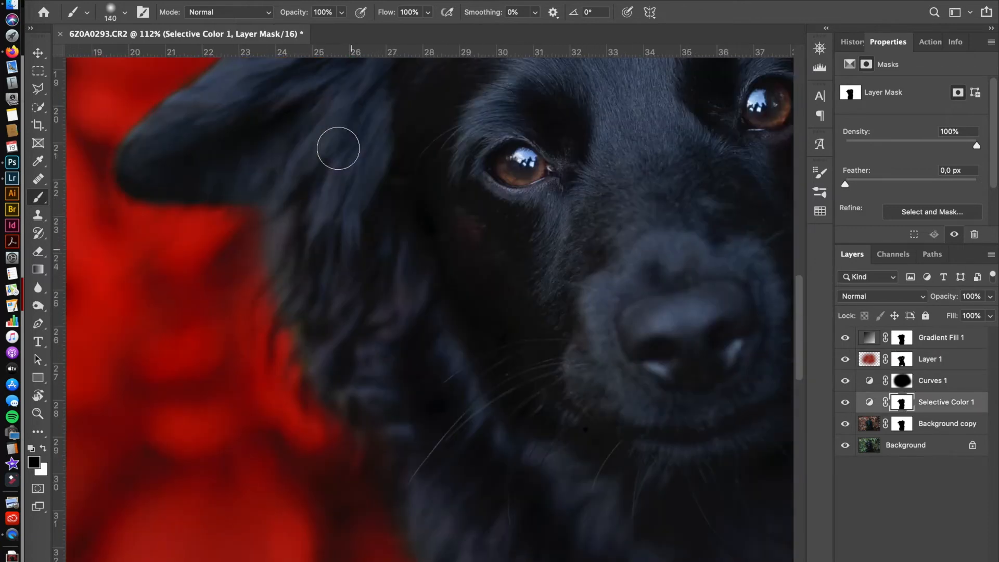
key("x")
key("x")
mouse_move(220, 96)
left_mouse_down()
mouse_move(230, 232)
mouse_move(198, 238)
left_mouse_up()
Compare the photo with the Overlay layer off and on, and refine its mask along the outstretched ear's edge with a 36 px brush.
key("super+minus")
key("super+minus")
key("super+minus")
scroll(504, 319, "down", 5)
left_click(903, 360)
left_click(845, 359)
left_click(845, 359)
scroll(430, 316, "up", 1)
scroll(430, 316, "up", 6)
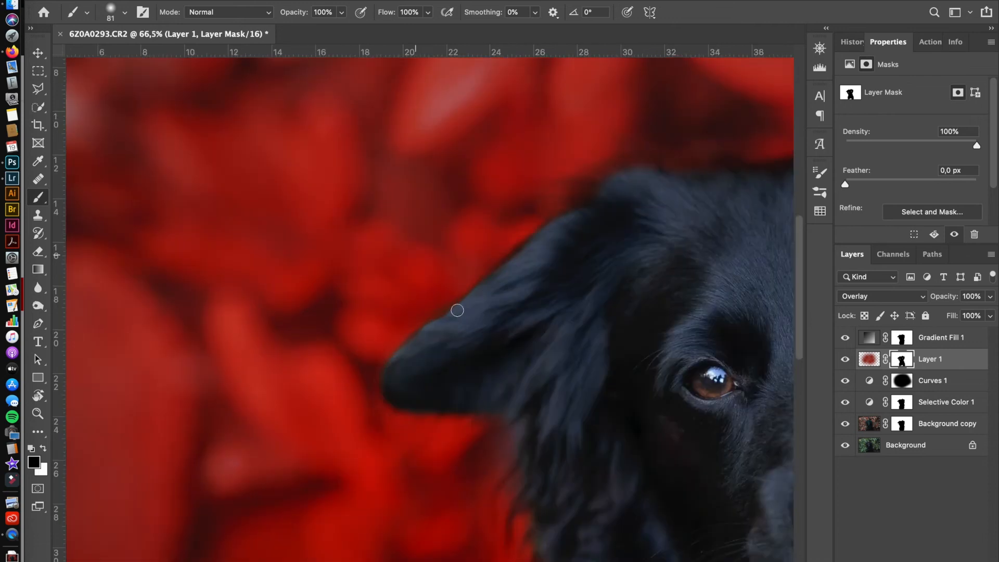
right_click(548, 332)
left_click_drag(643, 323, 636, 322)
left_click_drag(575, 207, 556, 230)
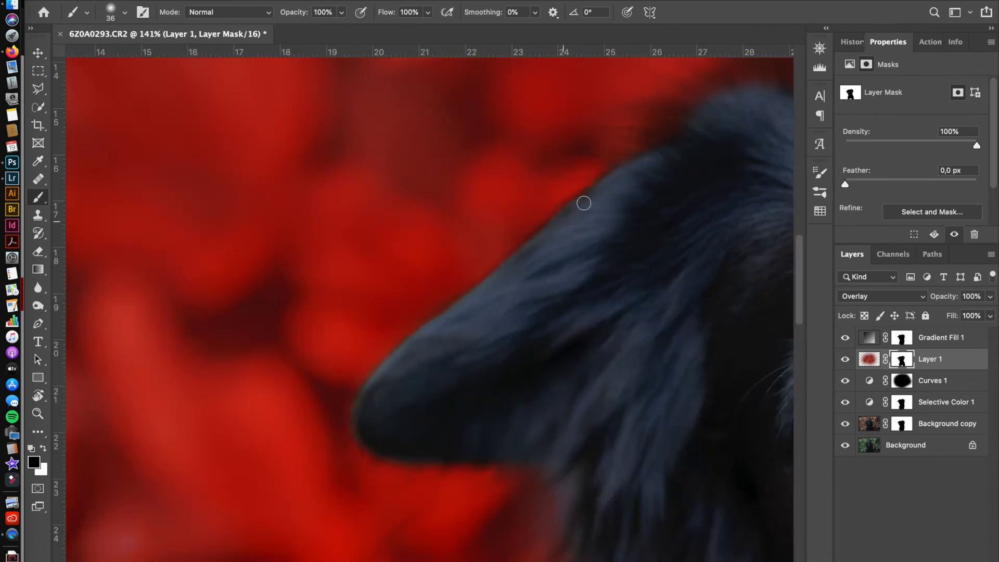
Paint black on the Overlay layer's mask over the hanging ear with a 114 px brush and over the lower body at 255 px.
scroll(628, 172, "right", 15)
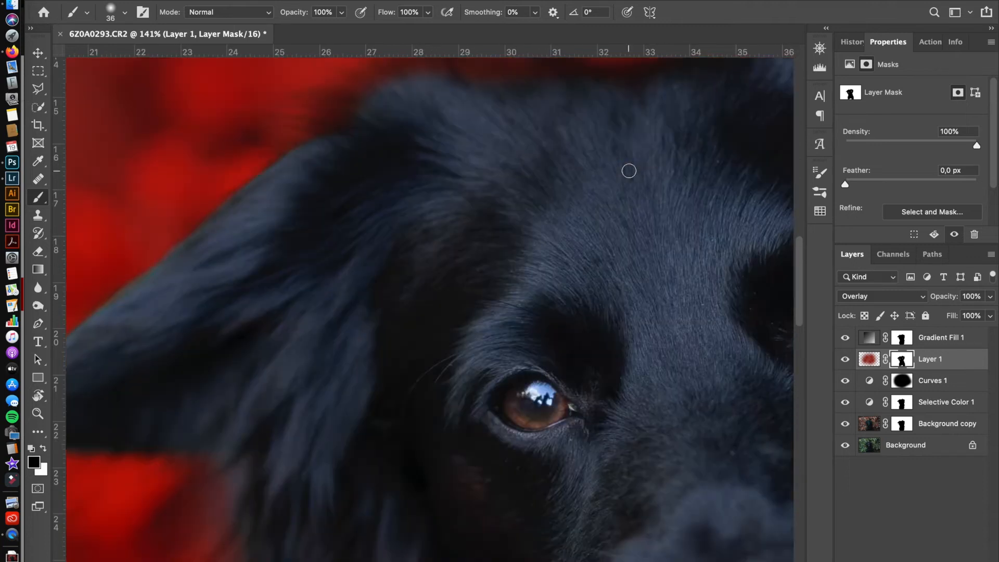
right_click(378, 318)
type("114")
key("Return")
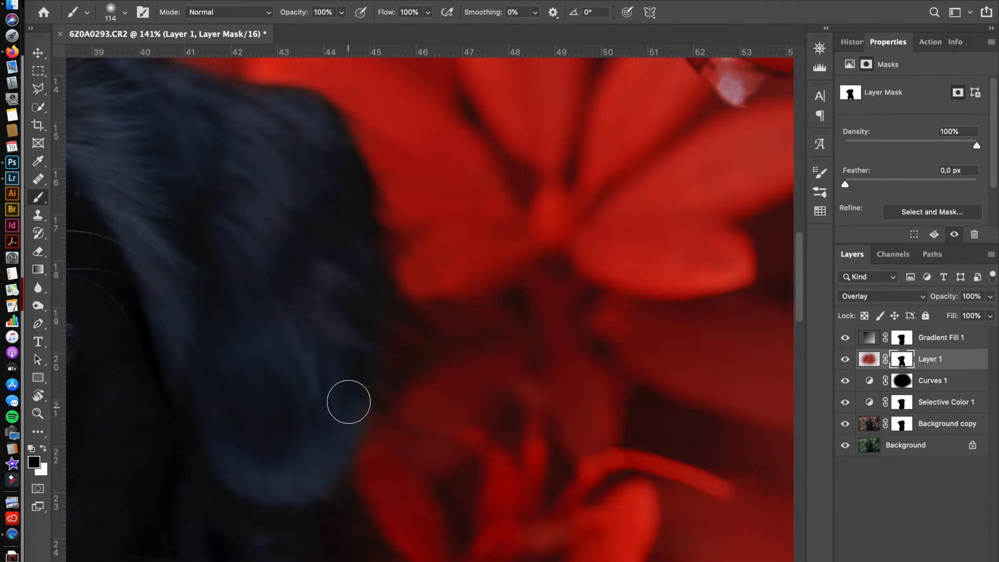
scroll(279, 458, "down", 4)
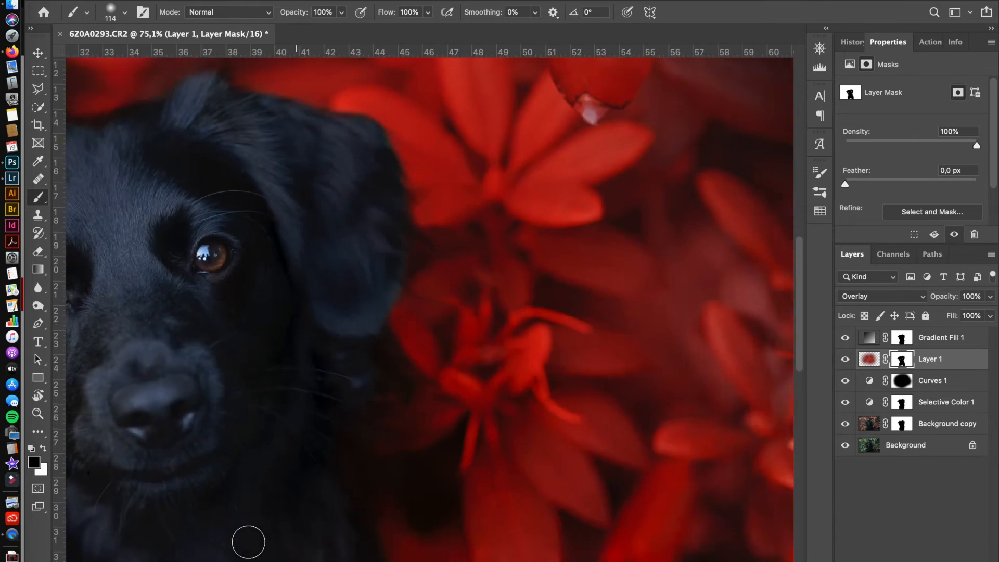
mouse_move(297, 329)
left_mouse_down()
mouse_move(416, 349)
mouse_move(335, 337)
left_mouse_up()
scroll(307, 520, "down", 5)
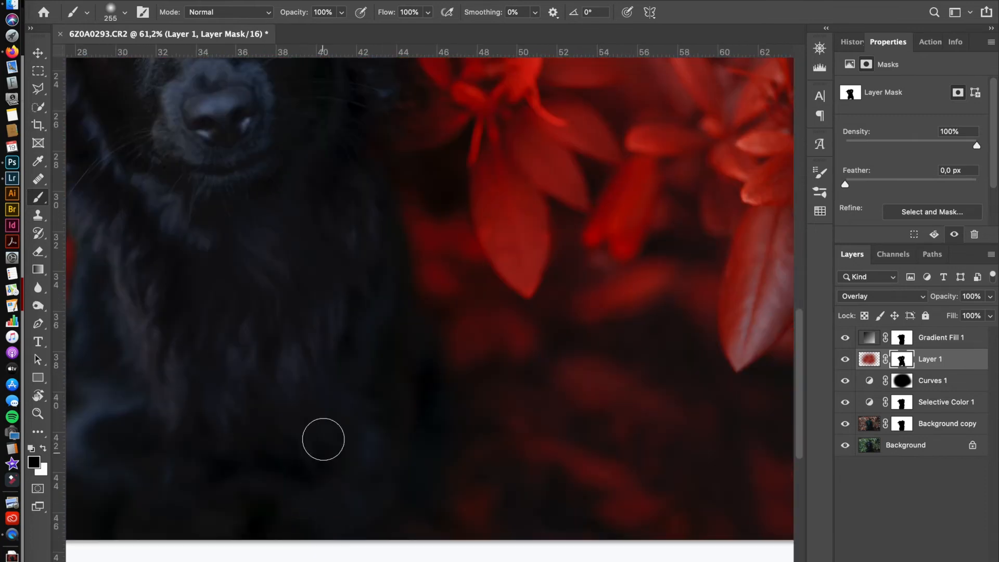
Display the Overlay layer's mask on its own, fill the gray gaps inside the dog's shape with black, and return to the photo.
left_click(901, 403)
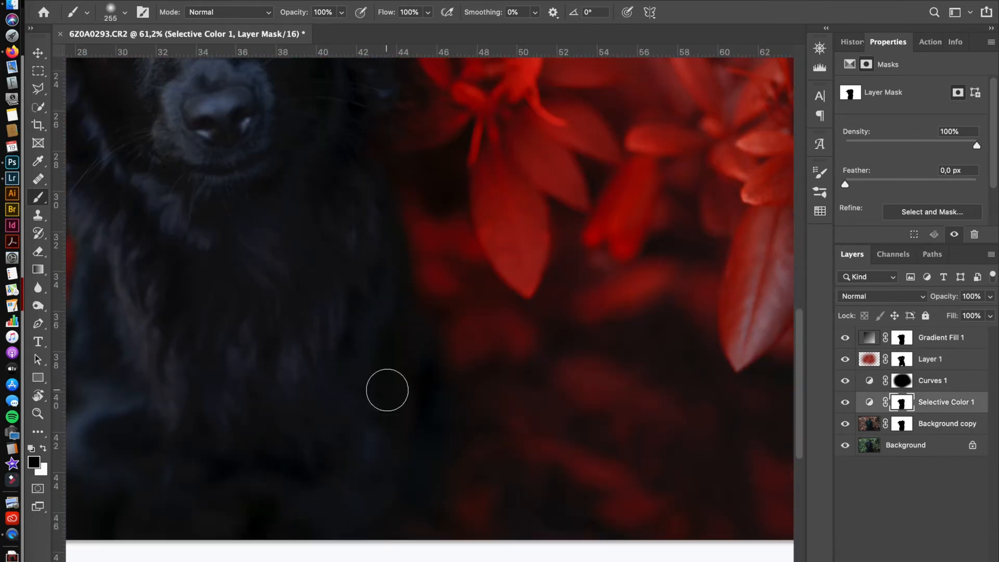
left_click(903, 361)
left_click(901, 359, "alt")
scroll(550, 198, "up", 10)
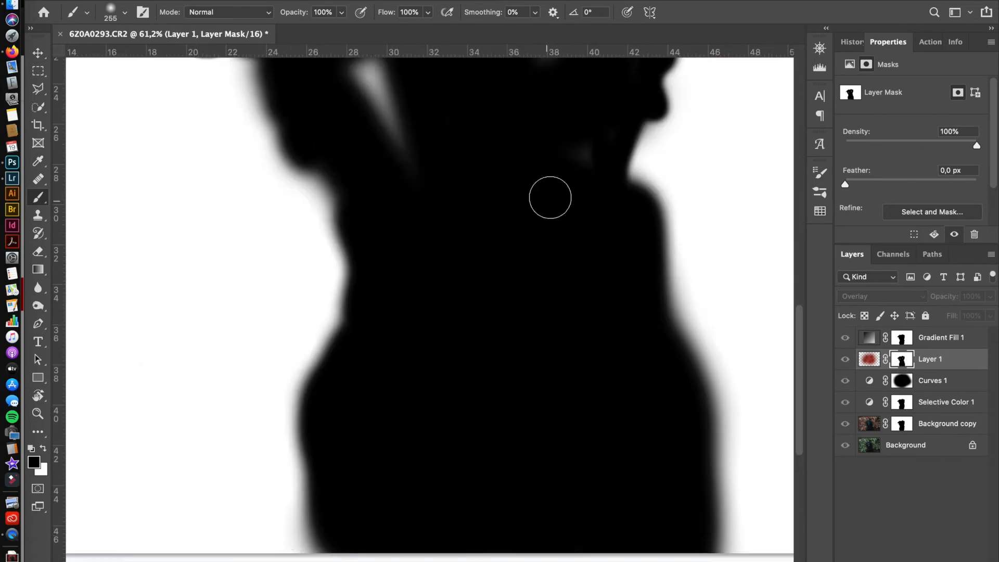
left_click_drag(592, 149, 619, 131)
scroll(488, 338, "up", 5)
left_click(909, 359, "alt")
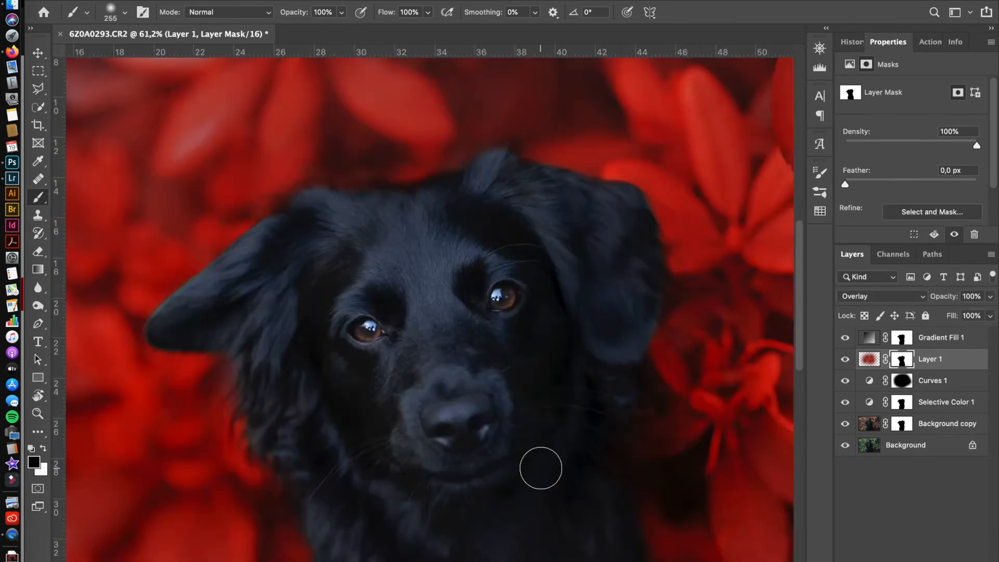
Lower the Overlay layer's opacity to 59%.
scroll(540, 468, "down", 5)
left_click(990, 296)
left_click_drag(991, 314, 952, 314)
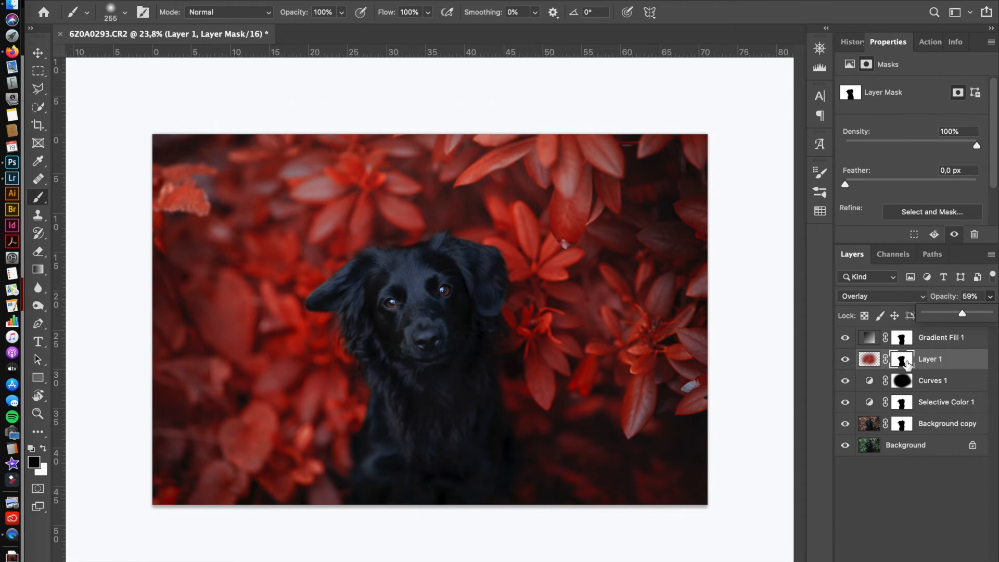
Sample a dark red from the foliage and paint the outer leaves on the Overlay layer with a 1760 px brush.
left_click(872, 358)
right_click(524, 261)
left_click_drag(665, 295, 698, 321)
left_click(203, 449, "alt")
right_click(542, 305)
key("Return")
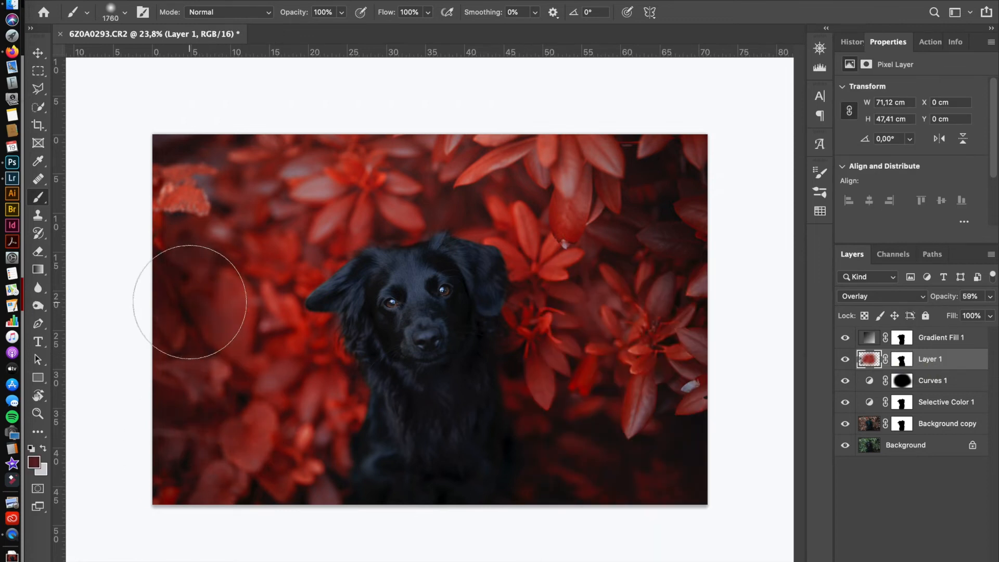
Add a darkening Curves layer, paint black on its mask over the middle of the photo, and compare it off and on.
left_click(920, 495)
left_click(916, 399)
left_click_drag(924, 179, 928, 180)
mouse_move(423, 312)
left_mouse_down()
mouse_move(494, 301)
mouse_move(396, 312)
mouse_move(535, 323)
left_mouse_up()
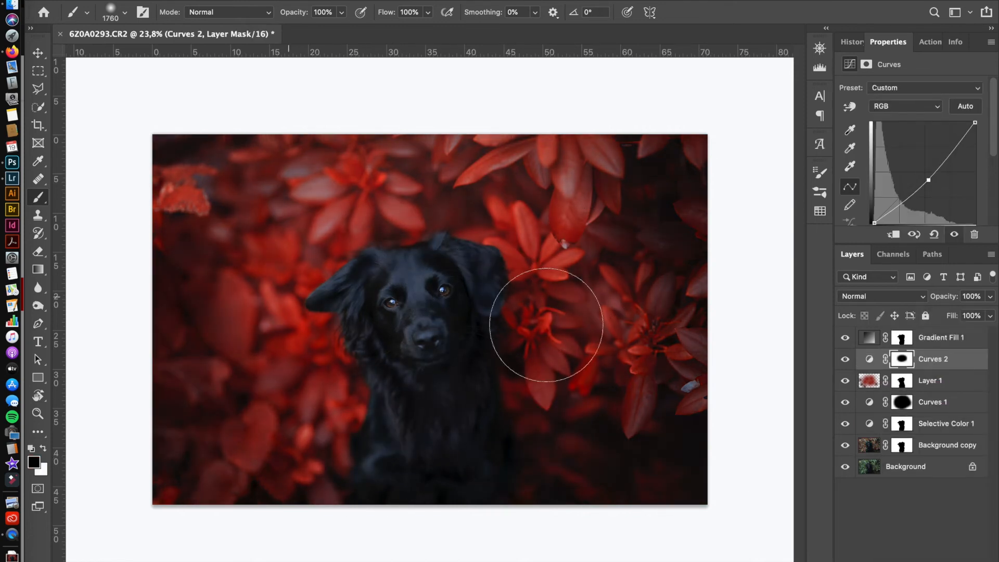
left_click(844, 359)
left_click(844, 359)
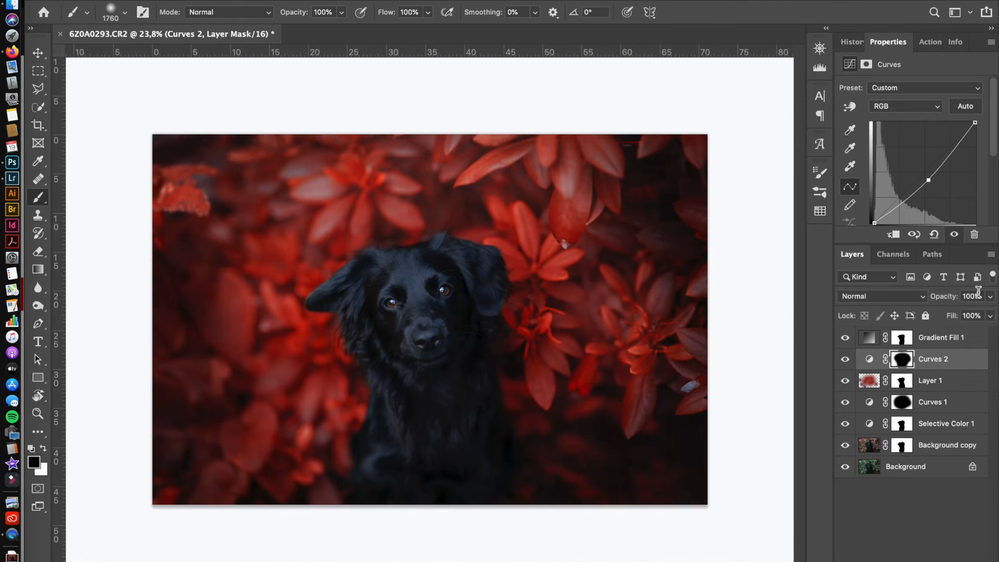
Paint more dark red over the outer foliage on the Overlay layer, and select the Gradient Fill layer.
left_click(868, 381)
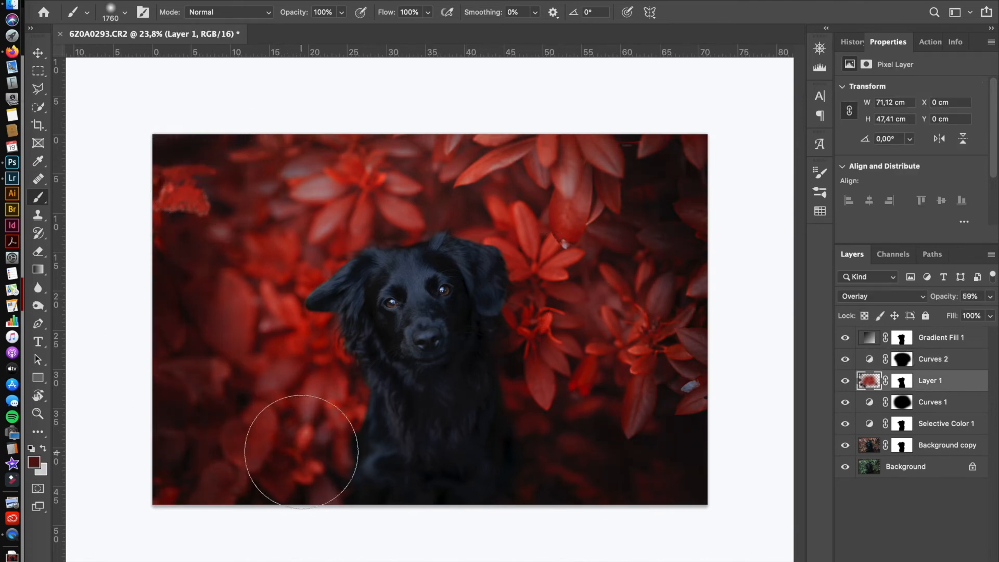
left_click(867, 341)
left_click(864, 360)
left_click(868, 339)
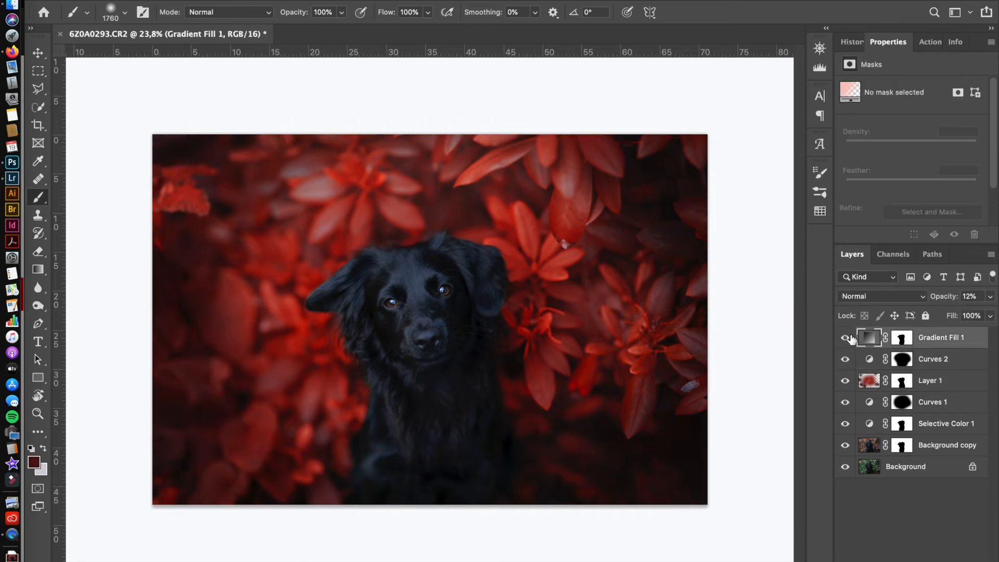
Refine the Gradient Fill layer's mask along the dog's cheek and ear fur using a 52 px brush at 34% flow.
scroll(460, 292, "up", 5)
left_click(902, 340)
right_click(402, 297)
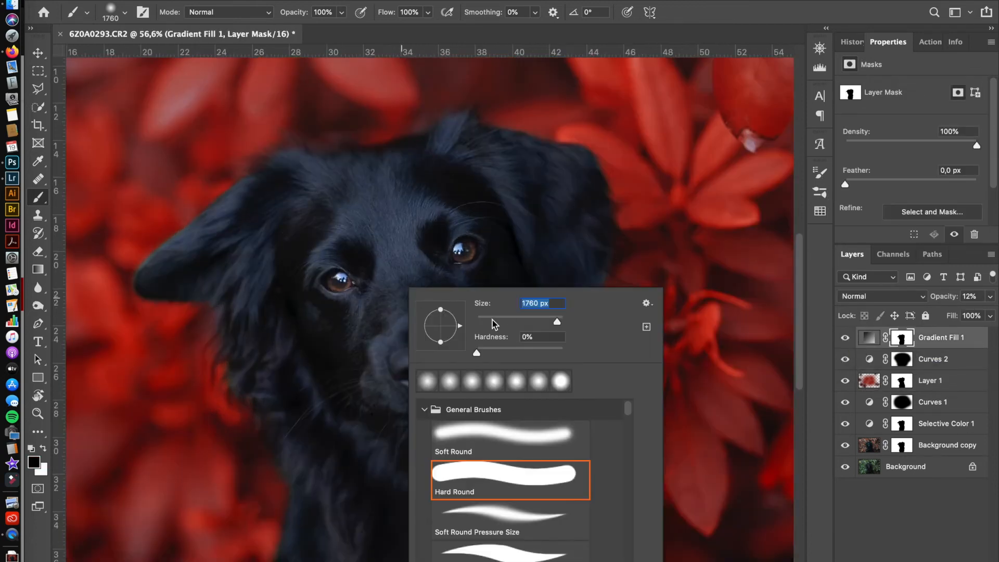
left_click(499, 321)
key("Return")
scroll(221, 279, "up", 3)
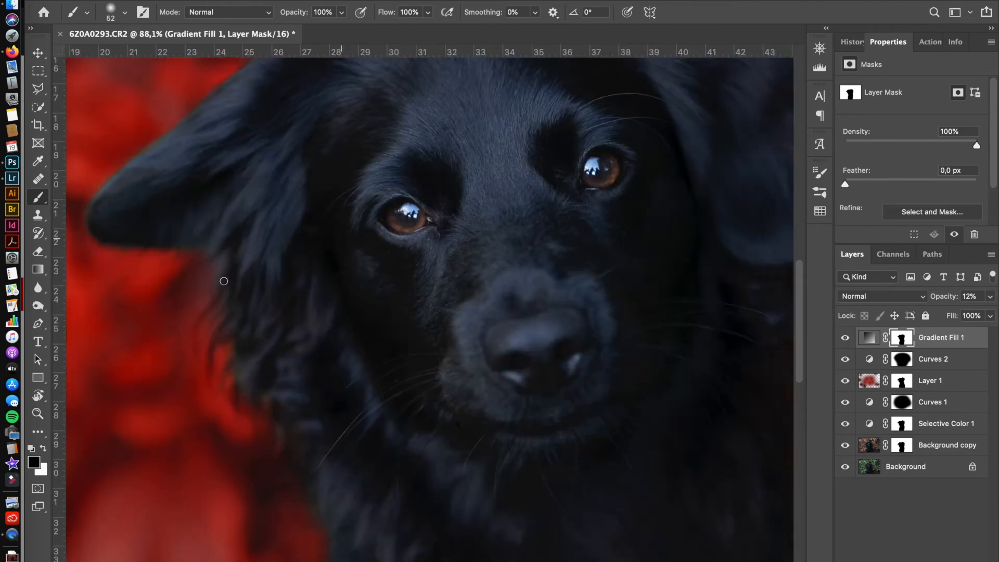
left_click(427, 11)
left_click(386, 29)
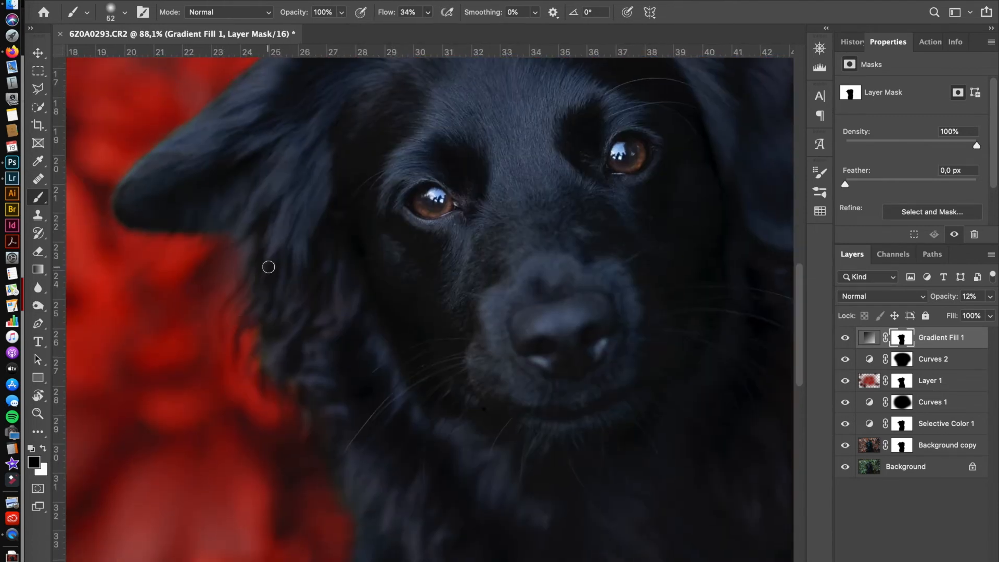
left_click(905, 341, "alt")
left_click(905, 341, "alt")
scroll(290, 152, "up", 5)
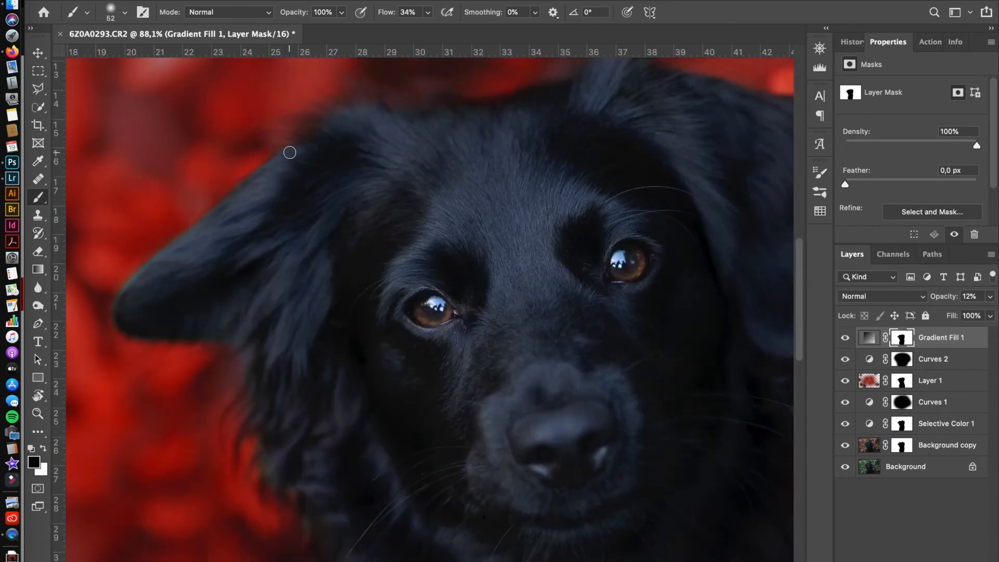
Paint black along the outstretched ear's edge on the Background copy and Selective Color masks, raising the brush flow to 100%.
left_click(964, 446)
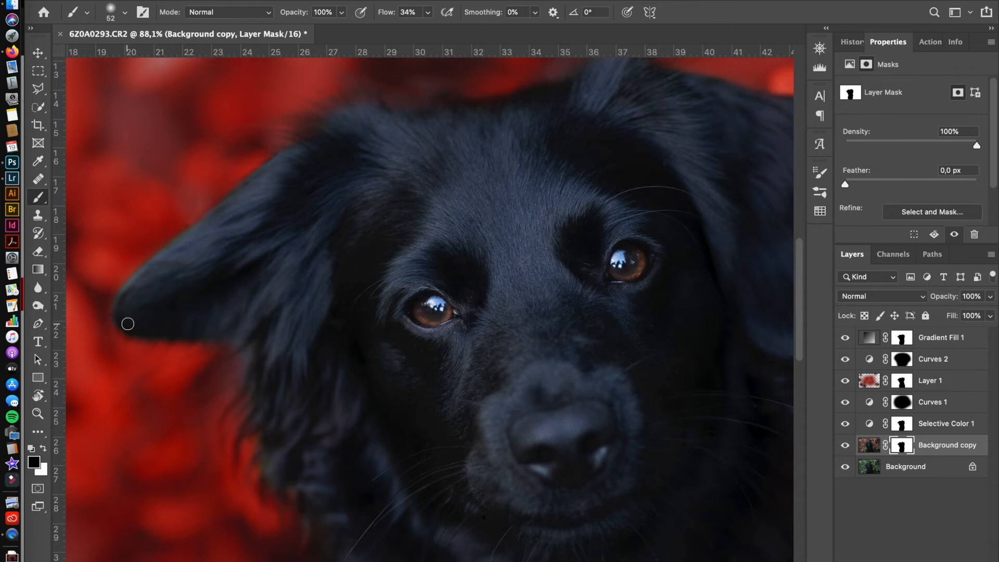
left_click(956, 423)
scroll(301, 208, "up", 3)
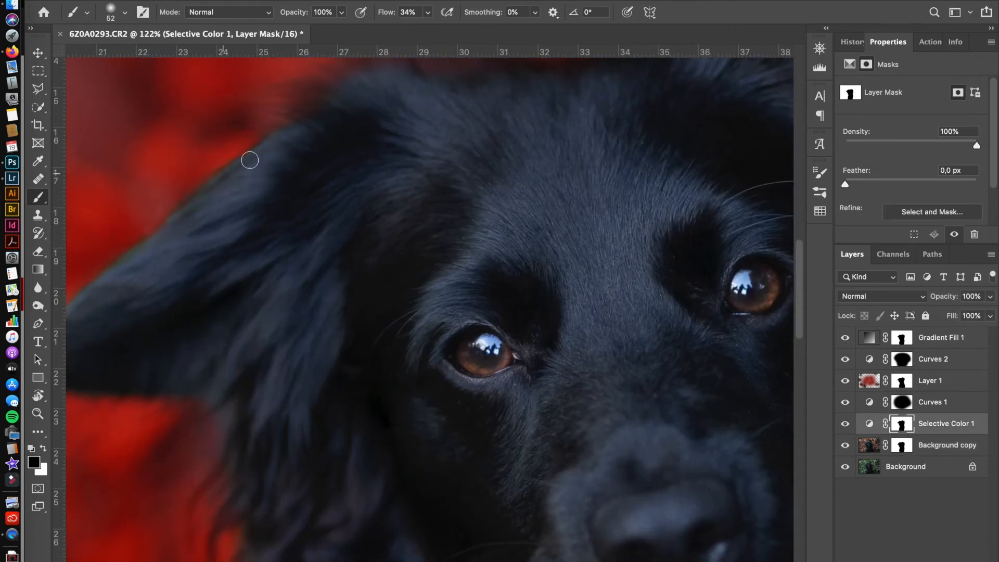
key("shift+0")
scroll(193, 302, "left", 4)
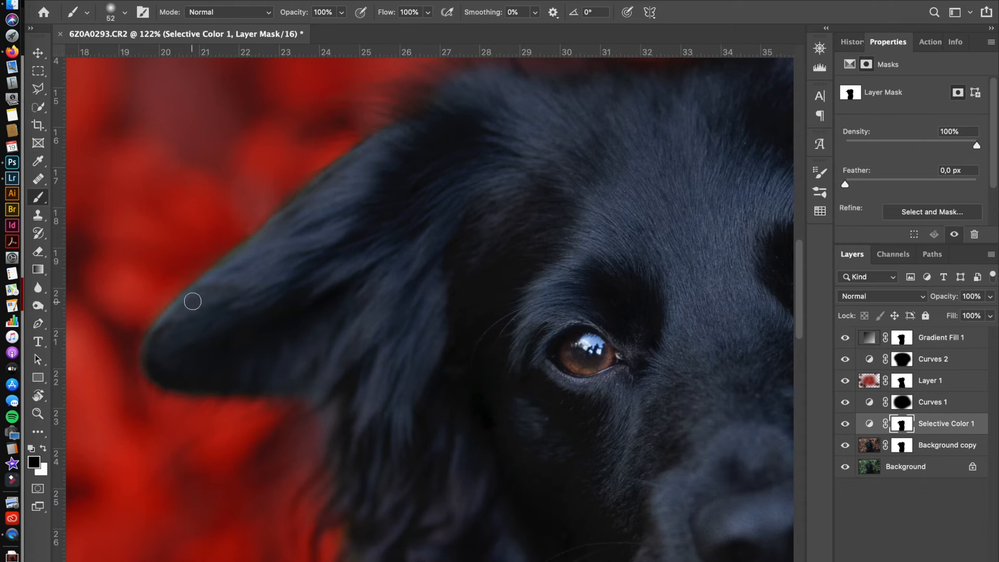
Refine the Overlay layer's mask with white along the outstretched ear's outer edge and black over the hanging ear.
key("alt+bracketright")
key("alt+bracketright")
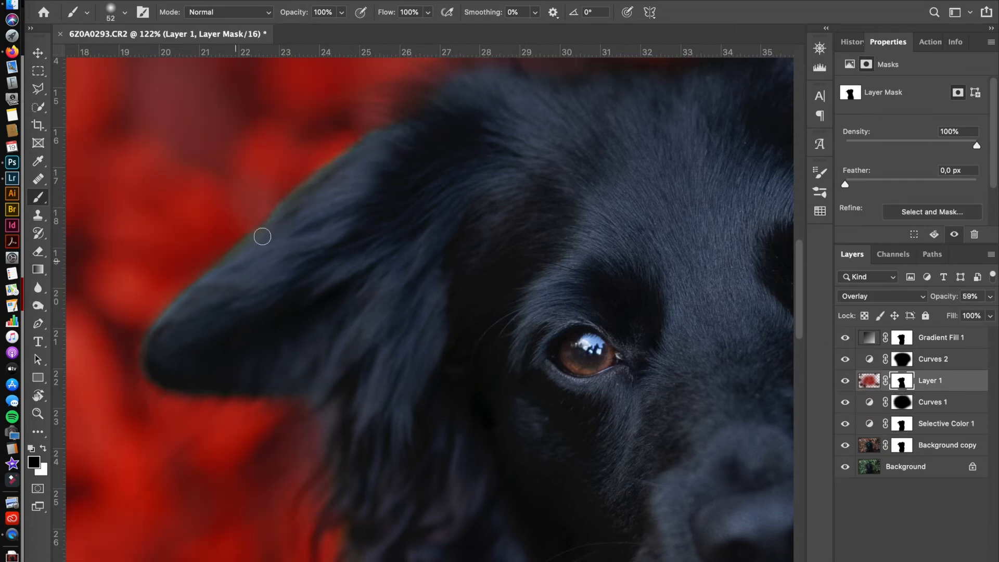
key("x")
scroll(270, 257, "up", 3)
scroll(270, 256, "right", 2)
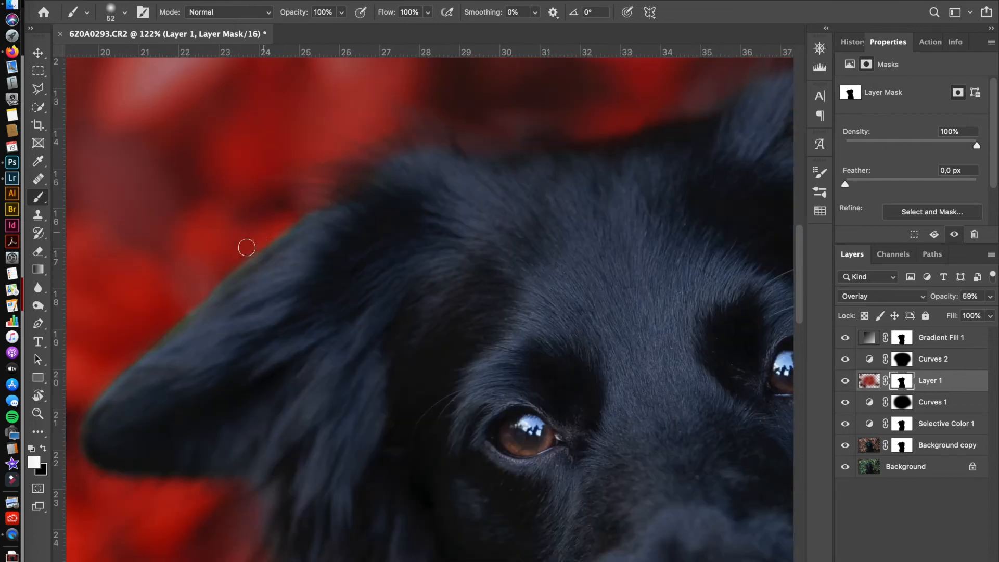
scroll(527, 246, "right", 10)
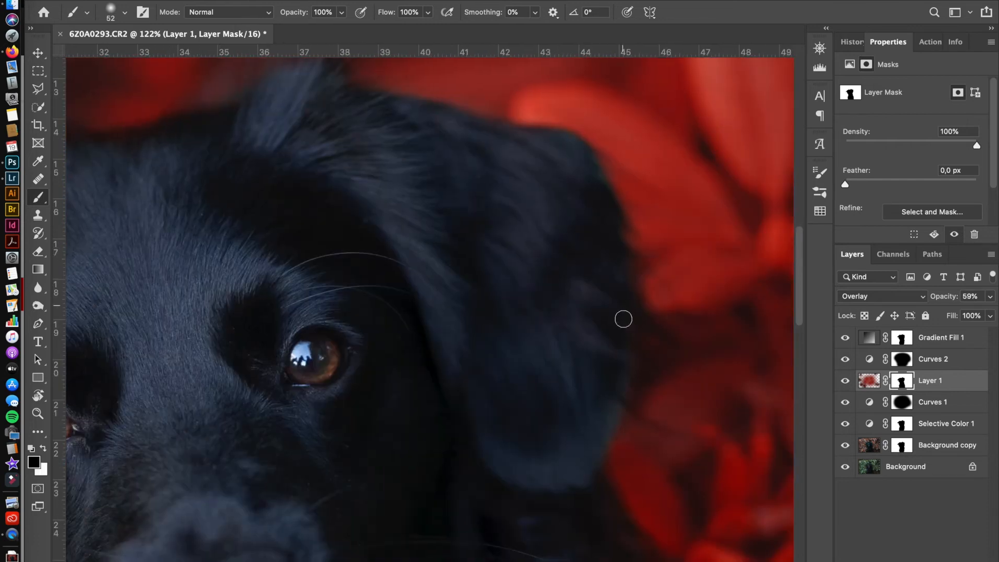
Paint black below the hanging ear on the Overlay, Background copy and Selective Color masks with a 300 px brush.
scroll(595, 433, "down", 5)
scroll(582, 439, "down", 6)
right_click(421, 379)
left_click_drag(526, 321, 566, 321)
left_click(399, 232)
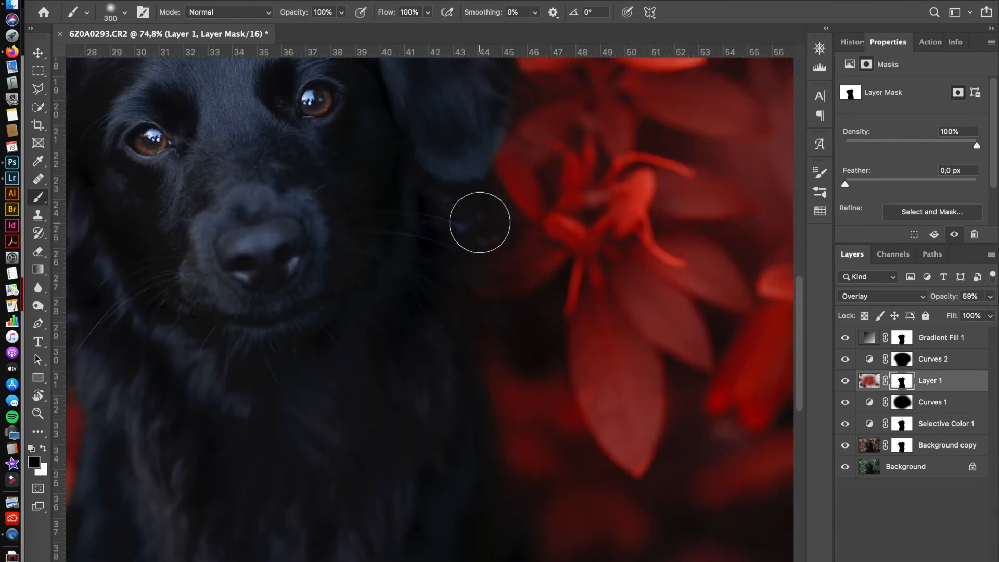
left_click(901, 445)
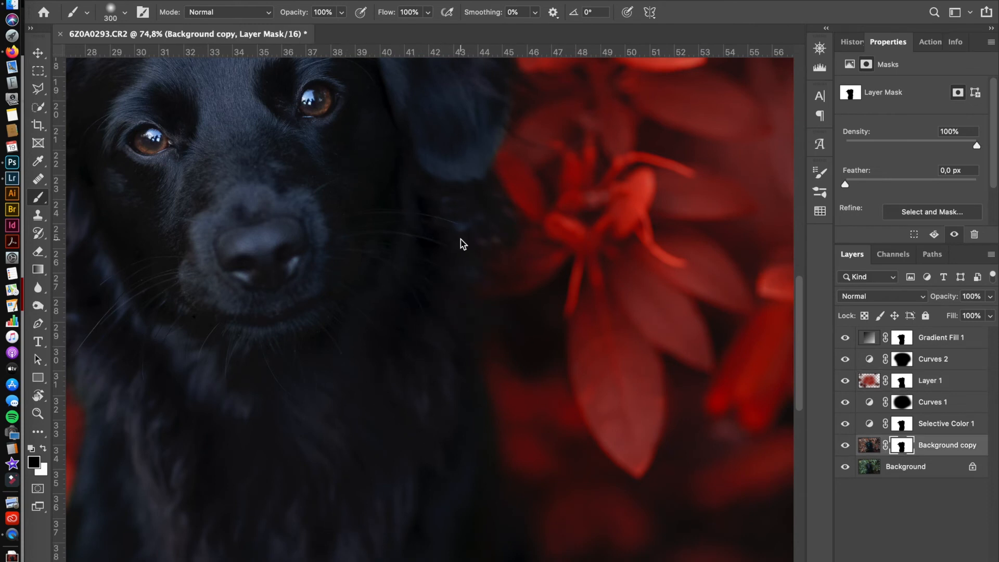
key("alt+bracketright")
Compare the photo with the Selective Color layer off and on around the dog's head.
scroll(306, 245, "up", 5)
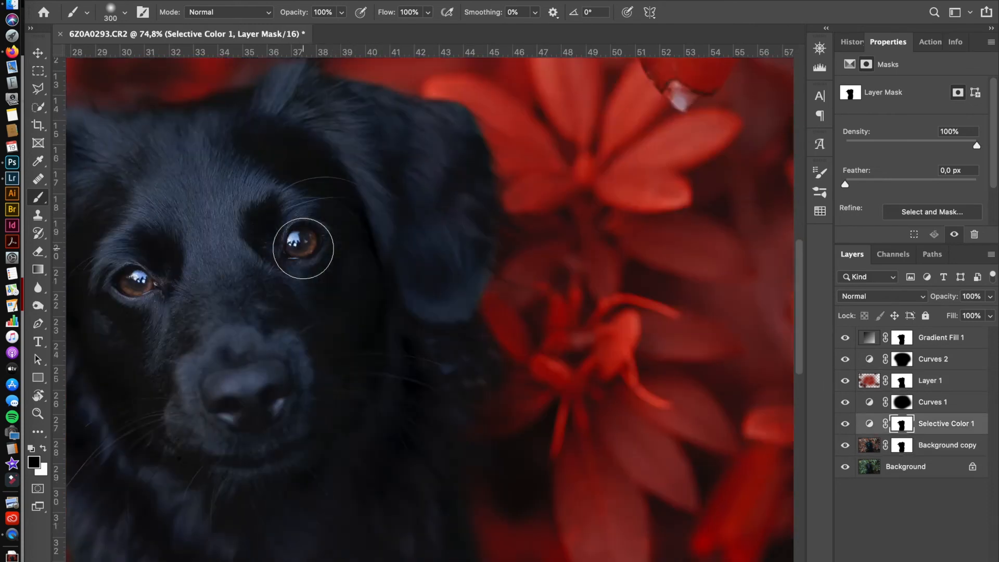
scroll(457, 238, "left", 5)
left_click(843, 425)
left_click(843, 425)
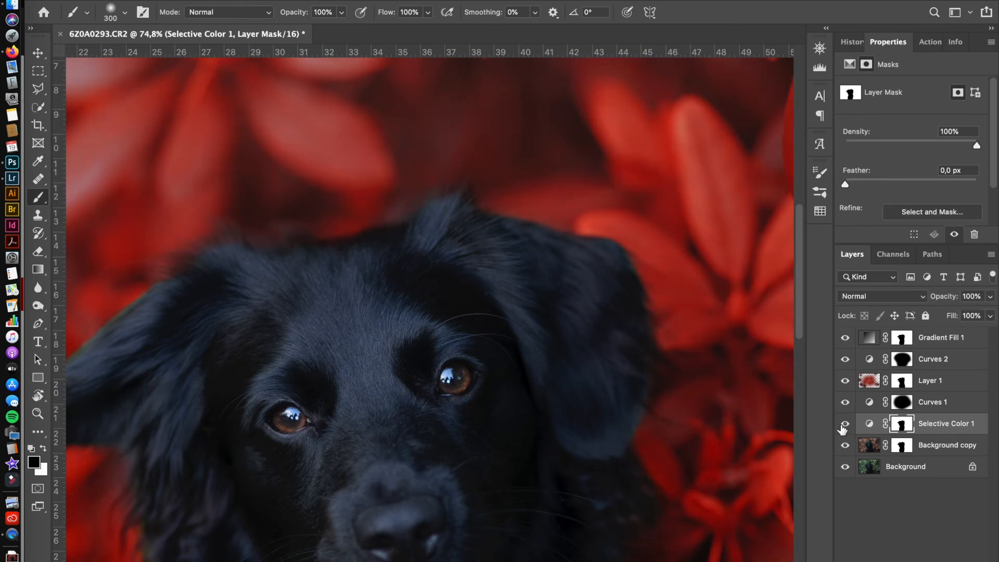
Paint black over the fur tuft atop the dog's head on the Layer 1, Gradient Fill 1 and Selective Color 1 masks.
left_click(904, 383)
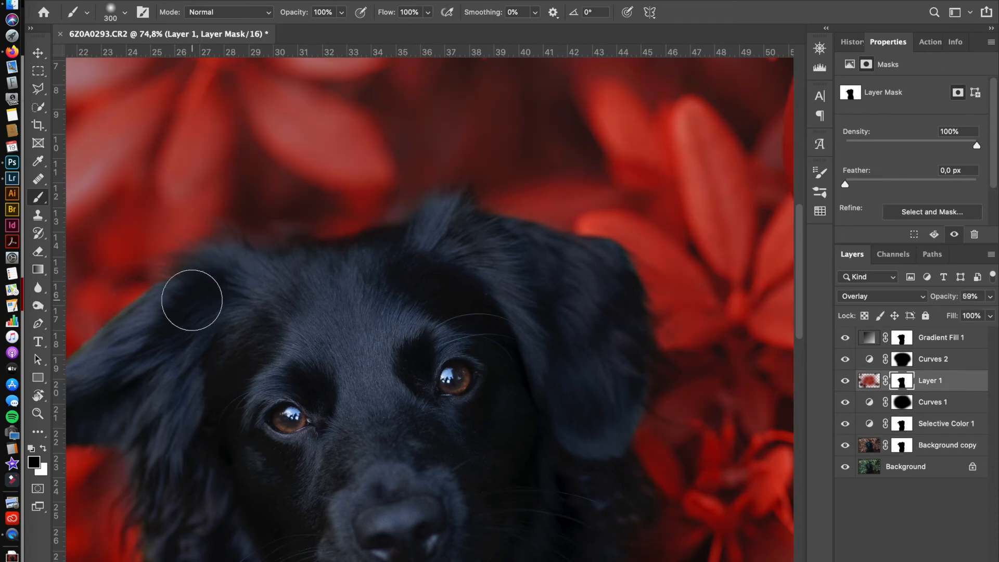
left_click_drag(482, 252, 441, 221)
left_click(902, 337)
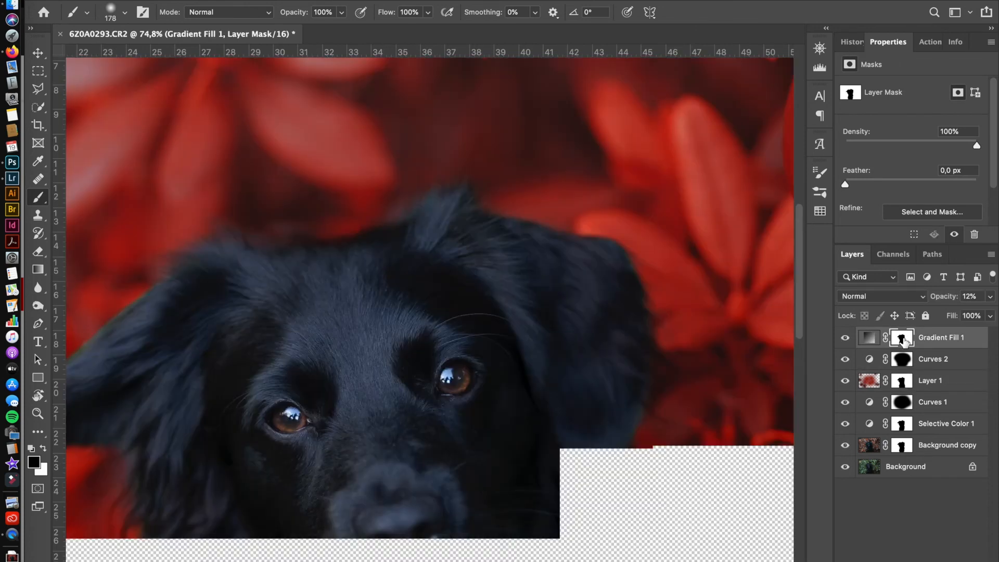
left_click(902, 380, "alt")
left_click(906, 425)
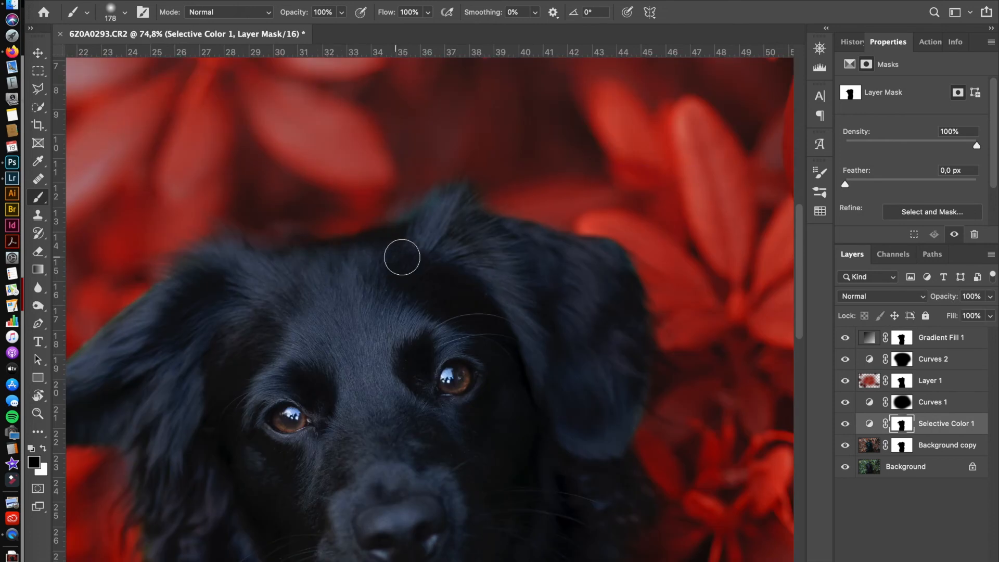
Compare the whole photo with the layers above the Background hidden and shown.
scroll(402, 257, "down", 8)
key("v")
mouse_move(845, 445)
left_mouse_down()
mouse_move(844, 338)
mouse_move(846, 446)
left_mouse_up()
left_click_drag(847, 445, 844, 338)
Set the Overlay layer's opacity to 58% and move the Curves 1 layer above it.
left_click(871, 384)
left_click(990, 296)
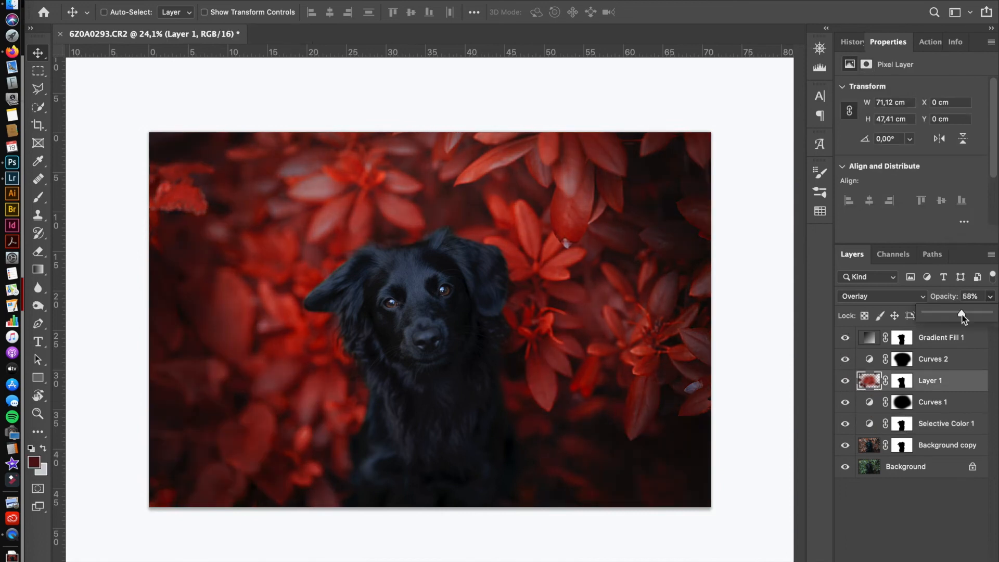
left_click(902, 422)
left_click_drag(867, 401, 871, 374)
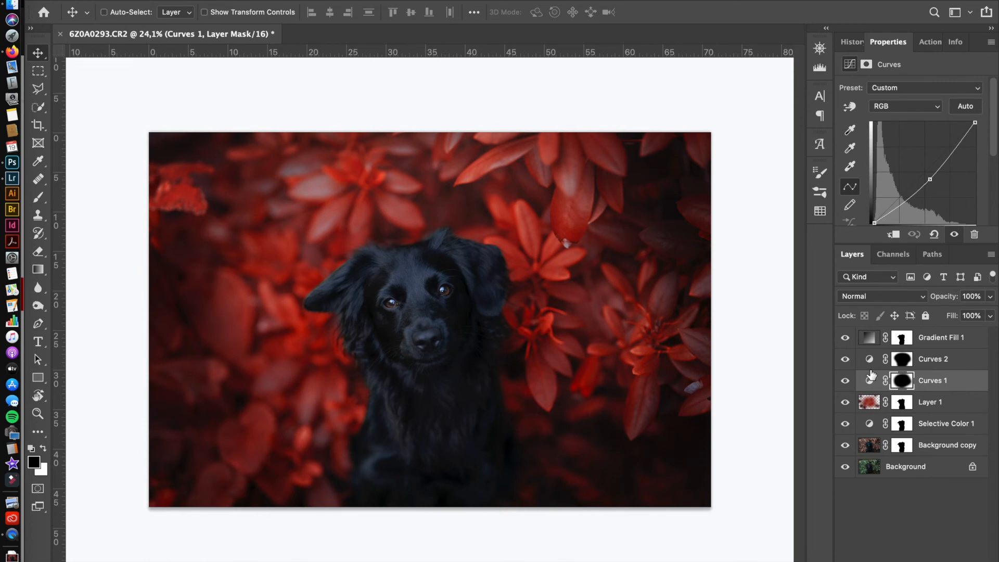
Create a merged copy of the layers from Gradient Fill 1 down to Background copy on top of the stack.
left_click(867, 339)
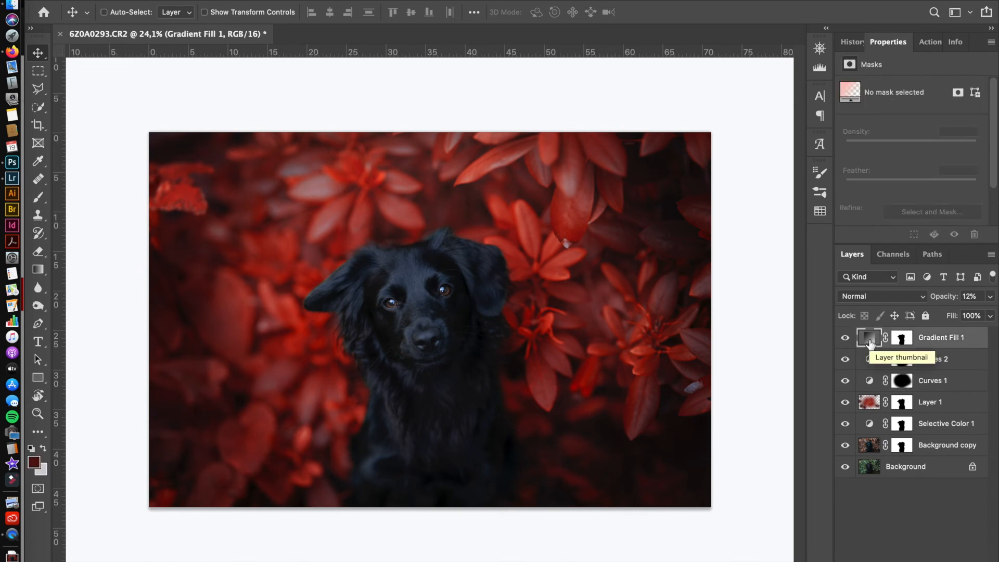
left_click(953, 447, "shift")
right_click(976, 403)
left_click(949, 413, "alt")
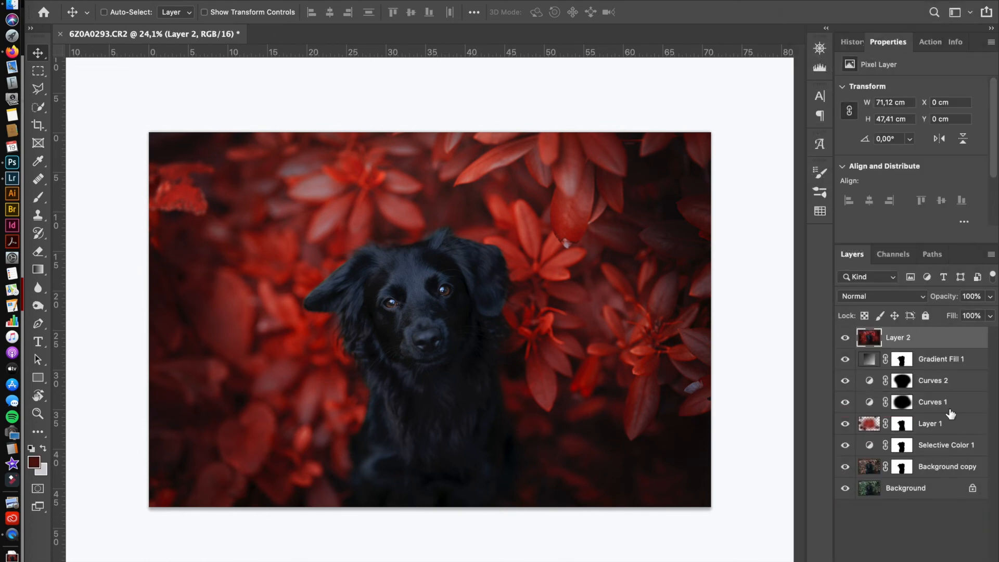
Apply a High Pass filter with a 5.2 px radius to the merged layer and set its blend mode to Soft Light.
left_click(292, 1)
mouse_move(325, 2)
mouse_move(411, 259)
left_click(575, 272)
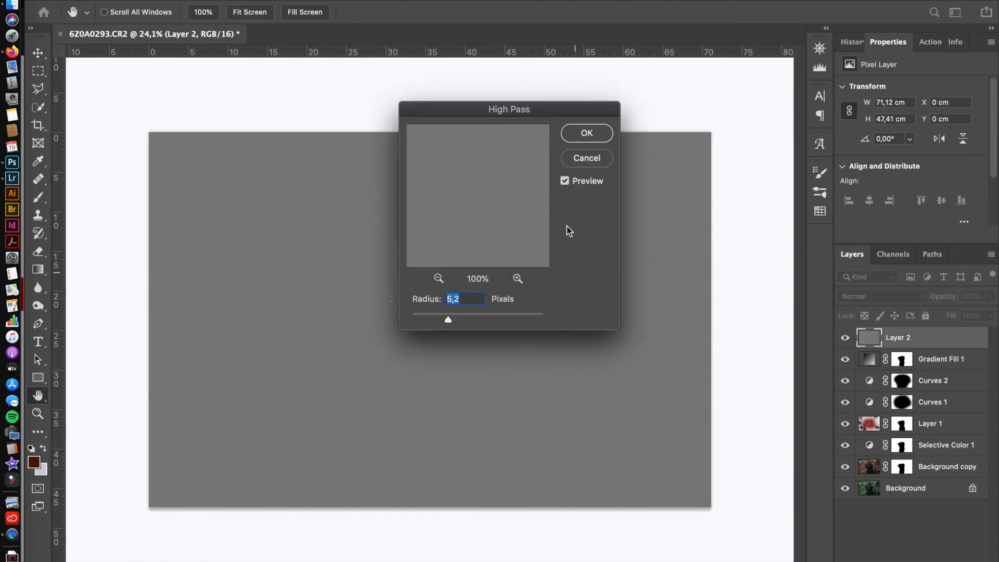
key("Return")
key("v")
left_click(882, 296)
left_click(894, 452)
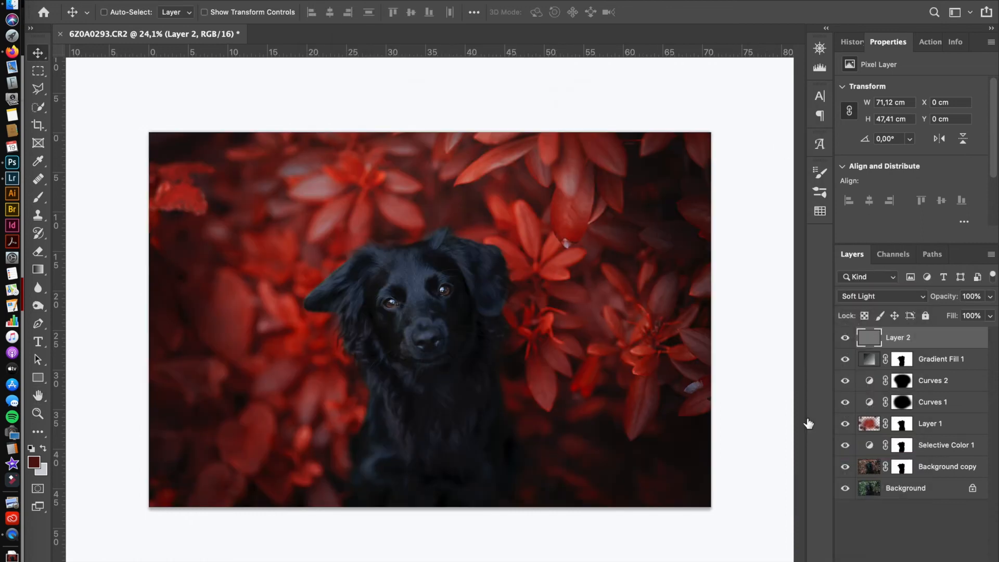
Lower the sharpening layer's opacity to 50% and compare the dog's face with the layer off and on.
scroll(457, 302, "up", 5)
left_click(990, 298)
left_click_drag(990, 314, 957, 315)
left_click(844, 339)
left_click(844, 339)
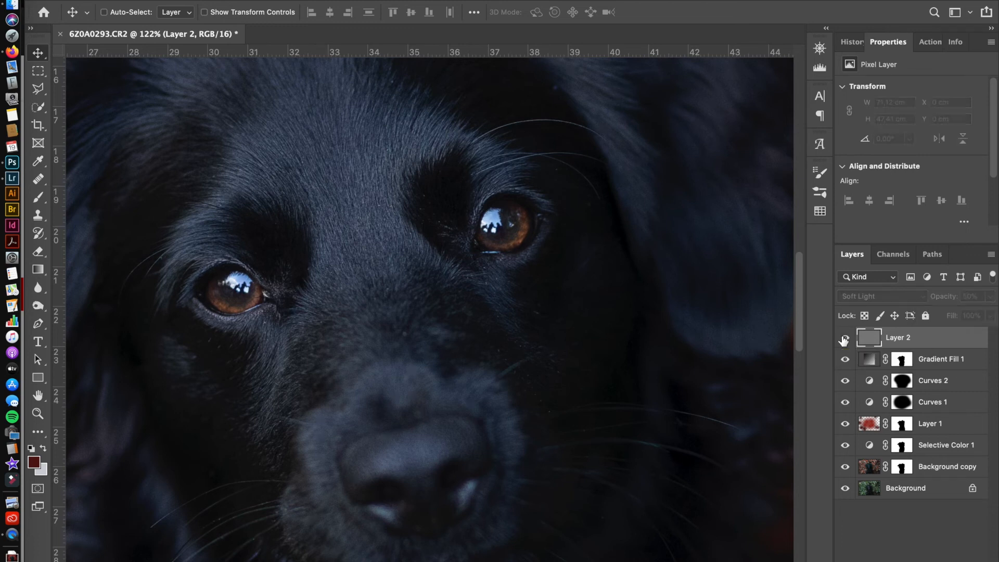
scroll(694, 304, "down", 5)
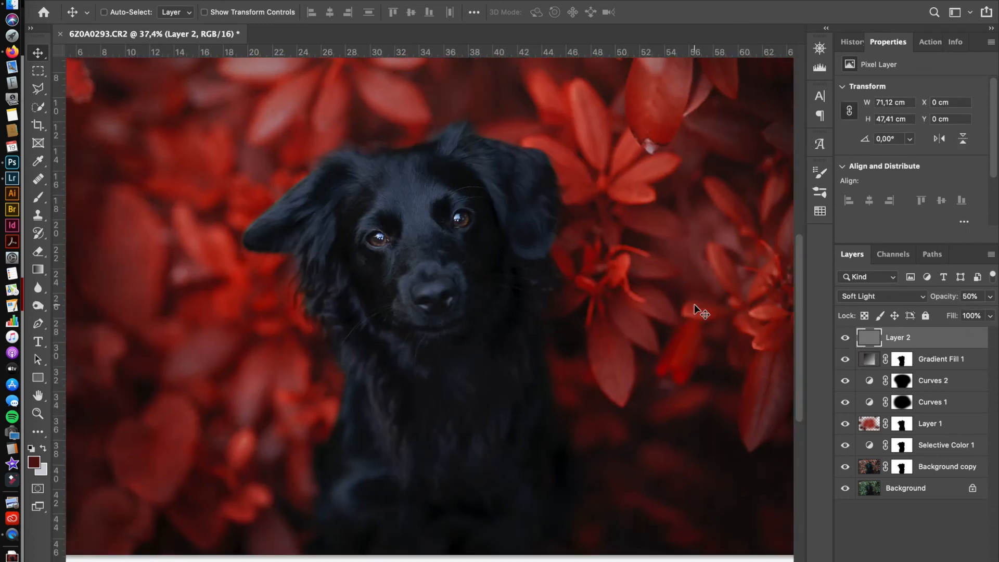
scroll(694, 306, "down", 2)
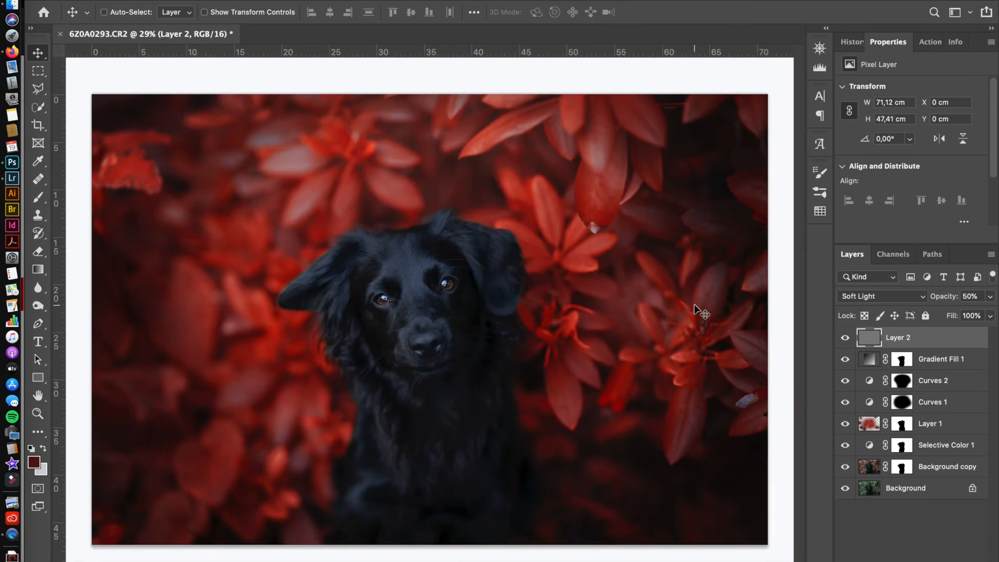
Merge all layers down to the Background into one and save the photo.
left_click(947, 491, "shift")
right_click(947, 406)
left_click(948, 400)
left_click(107, 0)
left_click(140, 120)
Switch to Lightroom Classic and bring up a close view of the dog's eyes in the edited photo.
left_click(11, 180)
left_click(604, 197)
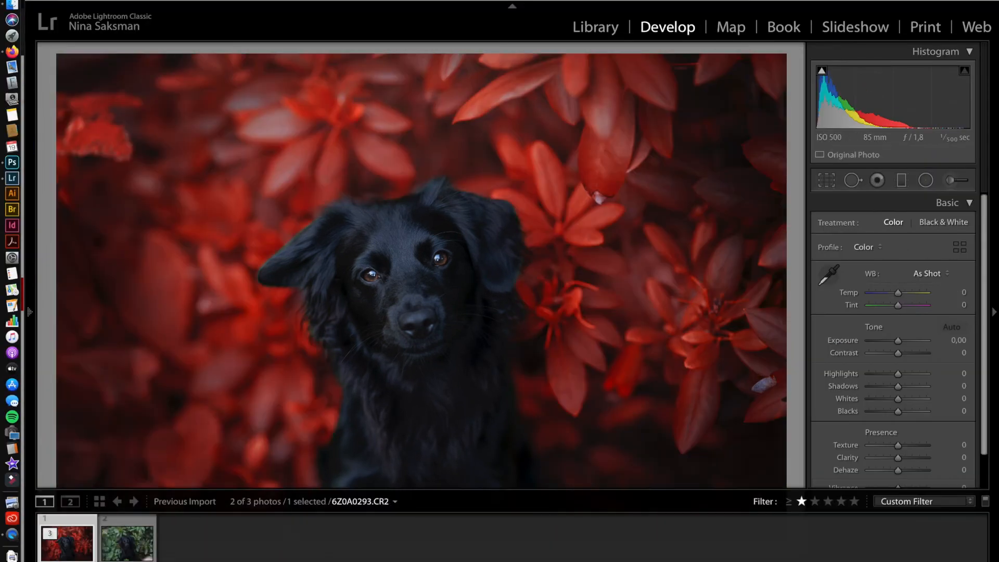
left_click(421, 260)
left_click_drag(421, 259, 415, 160)
key("super+equal")
left_click(445, 187)
Paint a Clarity 16 adjustment brush over the irises of both eyes.
left_click(949, 180)
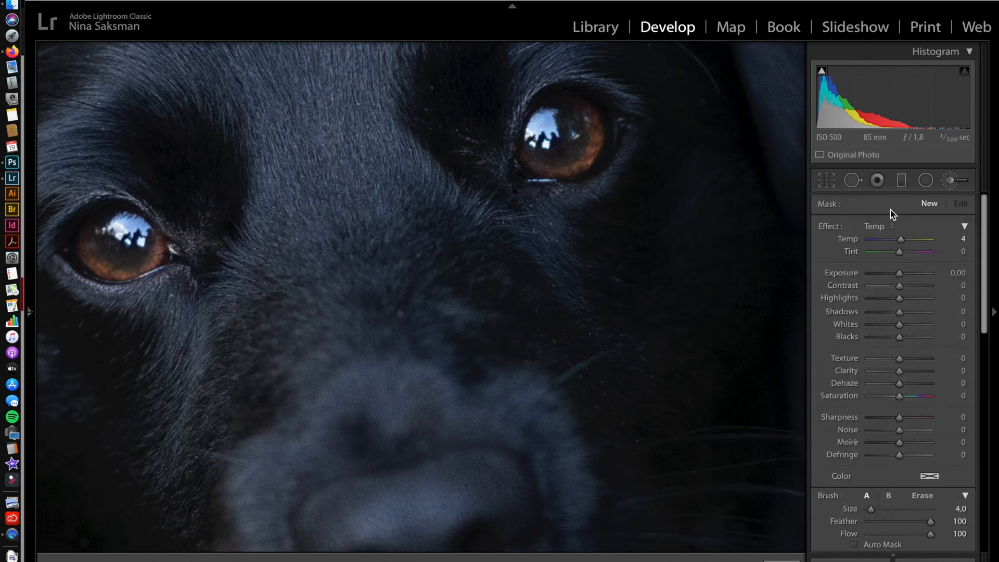
left_click(891, 226)
left_click(879, 311)
left_click_drag(563, 152, 574, 139)
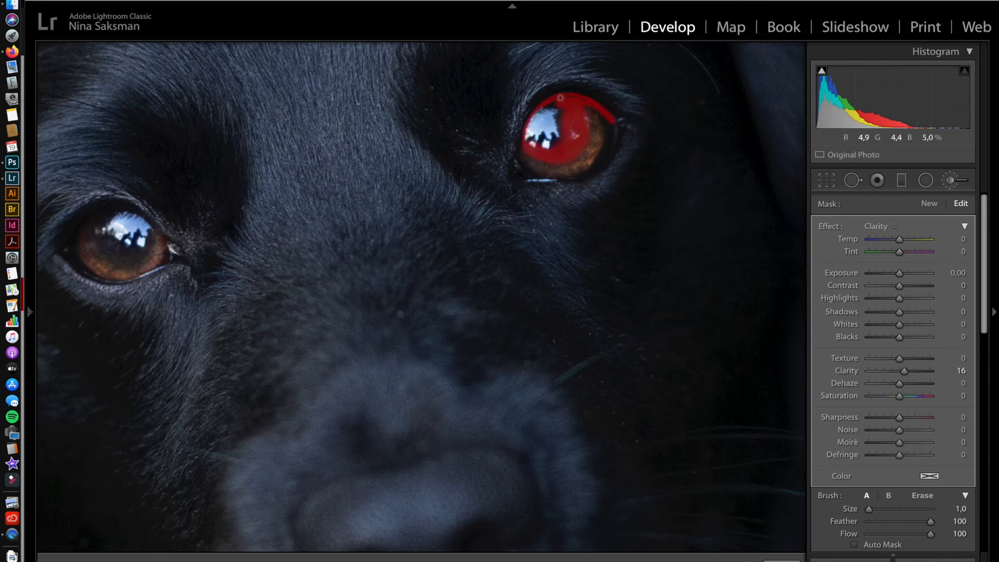
left_click_drag(586, 175, 567, 181)
Set the iris brush's Exposure to −0.45 and Contrast to 11, checking its coverage with the mask overlay.
left_click_drag(899, 274, 896, 274)
left_click_drag(899, 286, 903, 286)
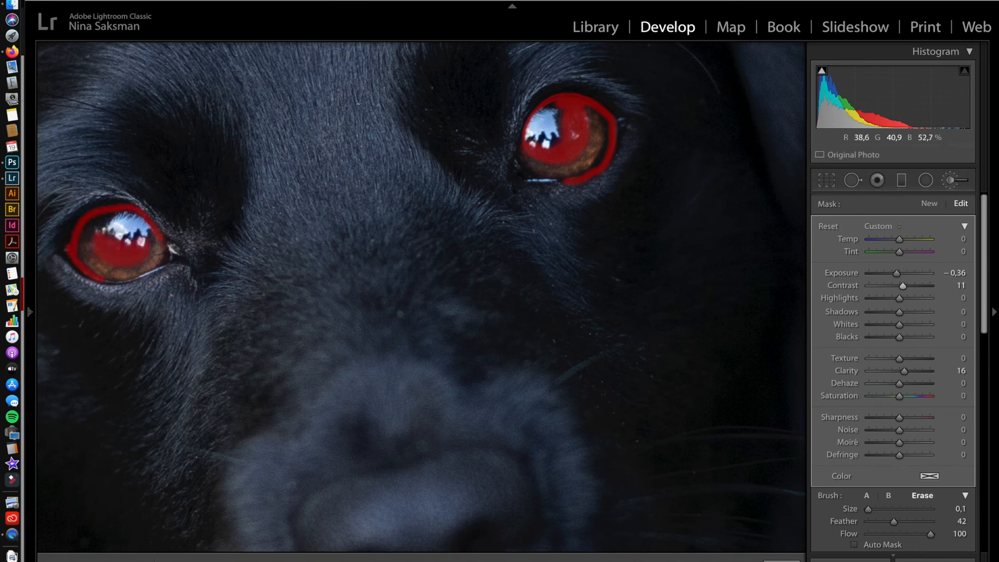
key("o")
left_click_drag(897, 273, 896, 273)
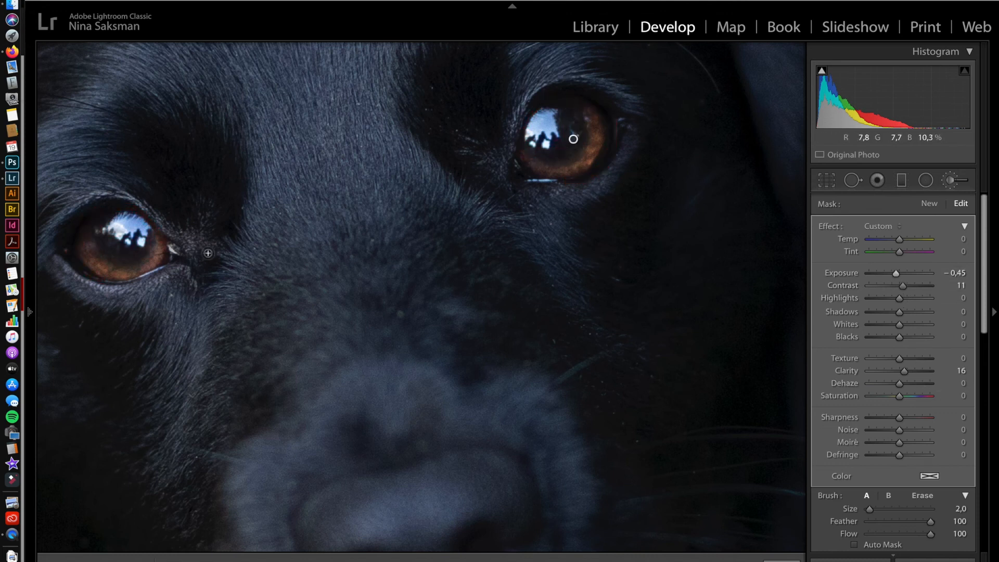
Paint a new Exposure 0.20 brush along the outer irises of both eyes and set its Temp to 35.
left_click(881, 225)
left_click(882, 157)
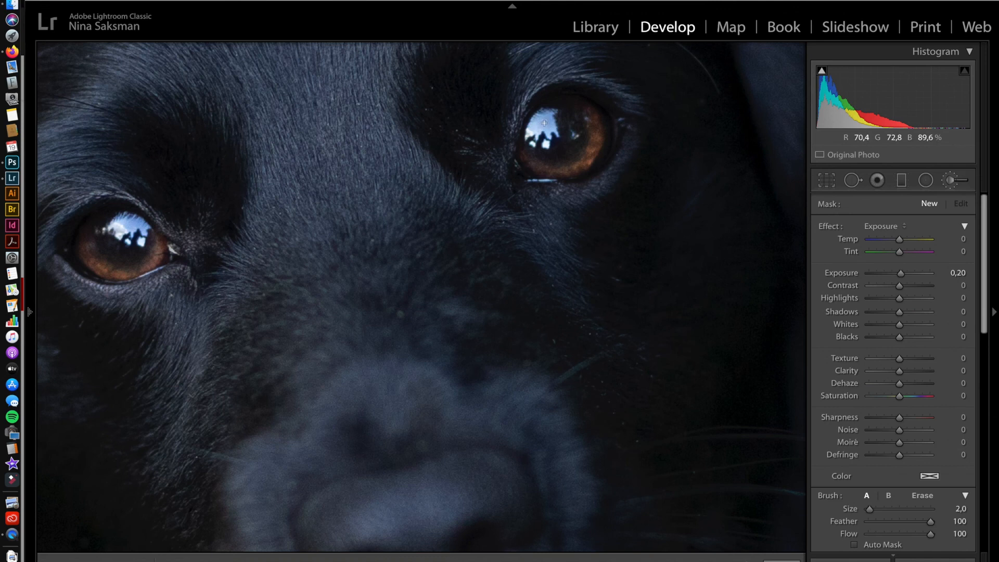
left_click(929, 204)
left_click_drag(556, 172, 525, 158)
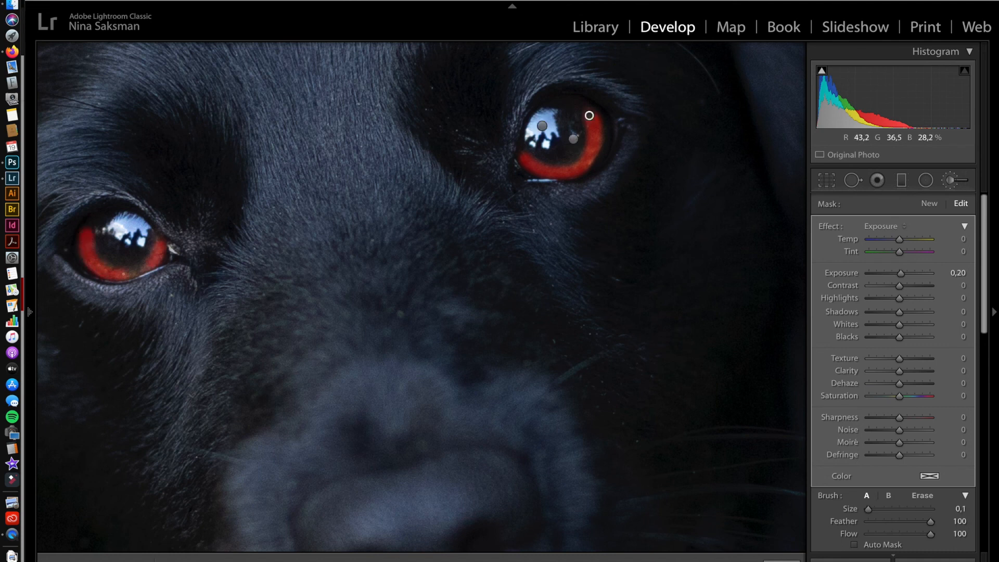
left_click_drag(900, 239, 905, 240)
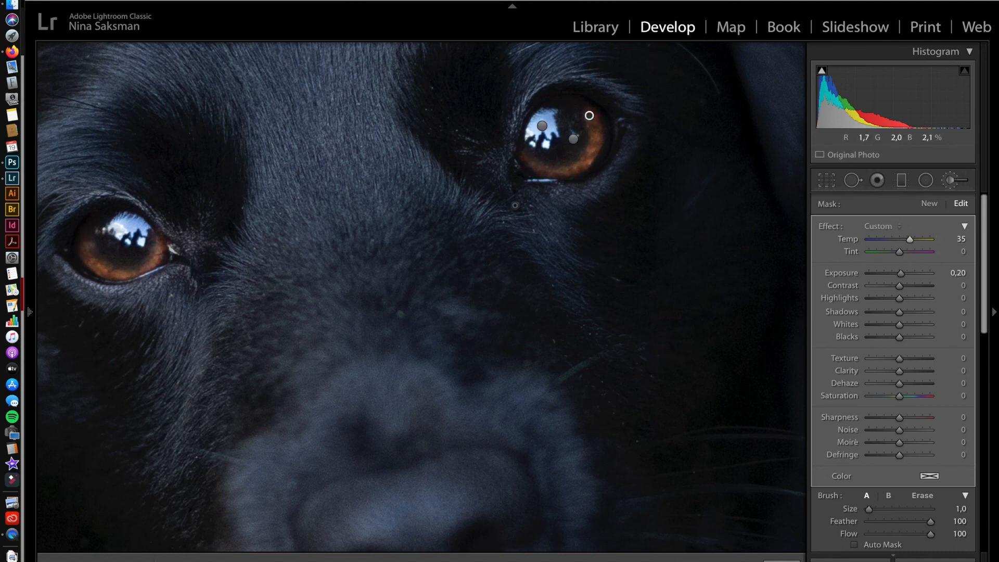
left_click_drag(515, 205, 529, 280)
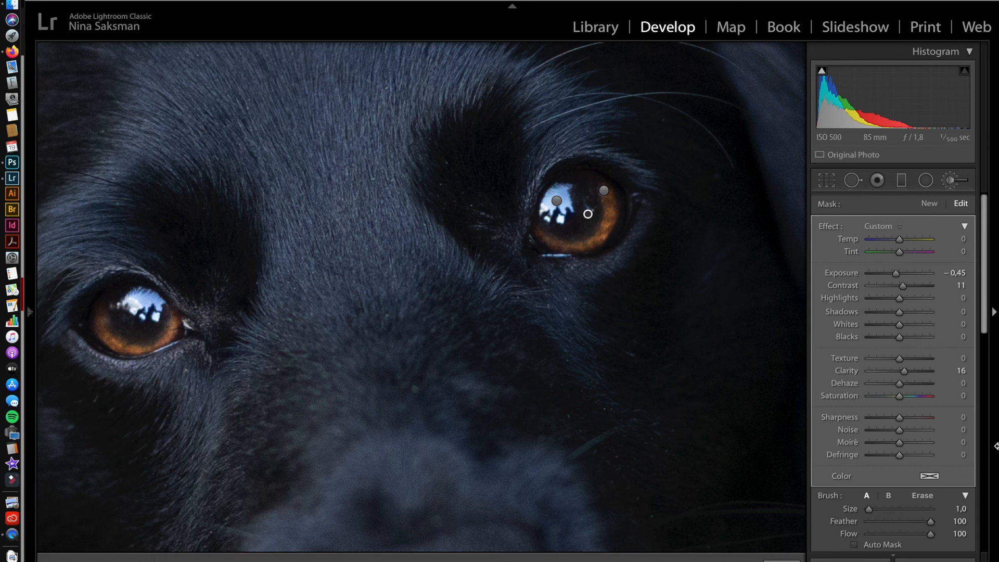
left_click(956, 180)
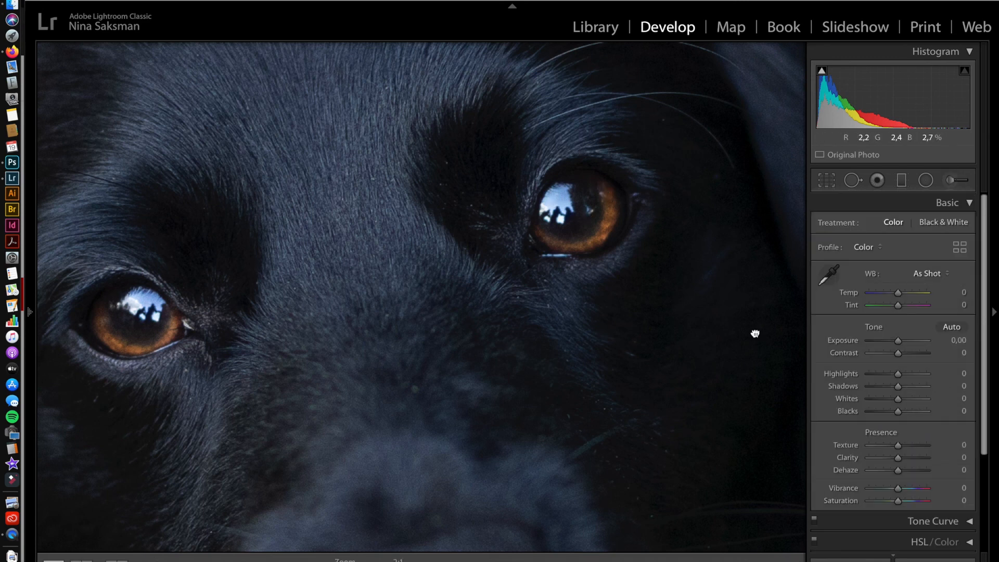
Add a post-crop vignette with an Amount of −23 to the whole photo.
left_click(754, 333)
scroll(925, 518, "down", 5)
left_click(929, 511)
left_click_drag(898, 435, 890, 437)
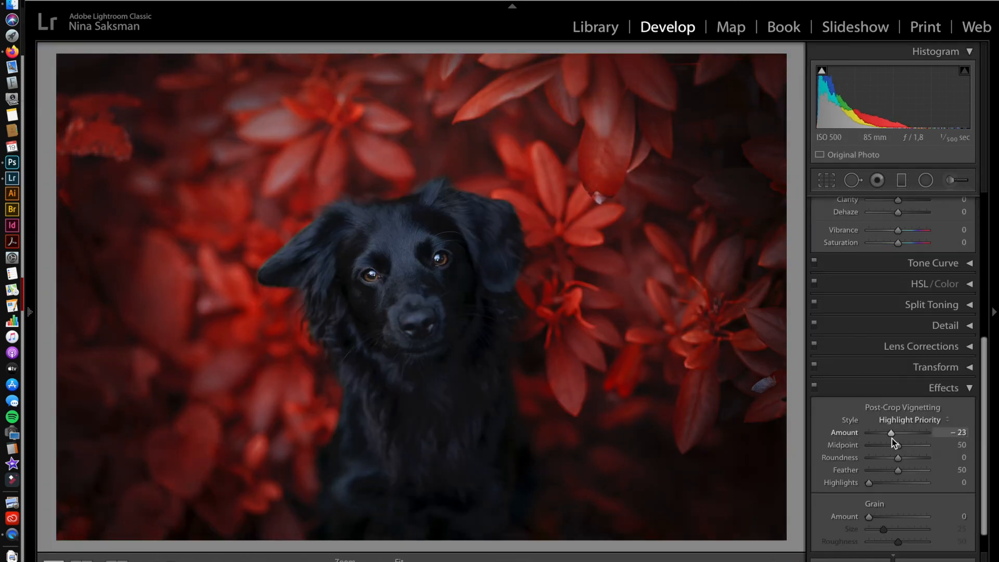
left_click(896, 388)
Paint a new adjustment brush with Temp −3 over the dog's body and head.
left_click(951, 182)
left_click(892, 225)
left_click(893, 204)
left_click_drag(899, 240, 899, 240)
scroll(359, 325, "up", 5)
left_click_drag(444, 429, 458, 446)
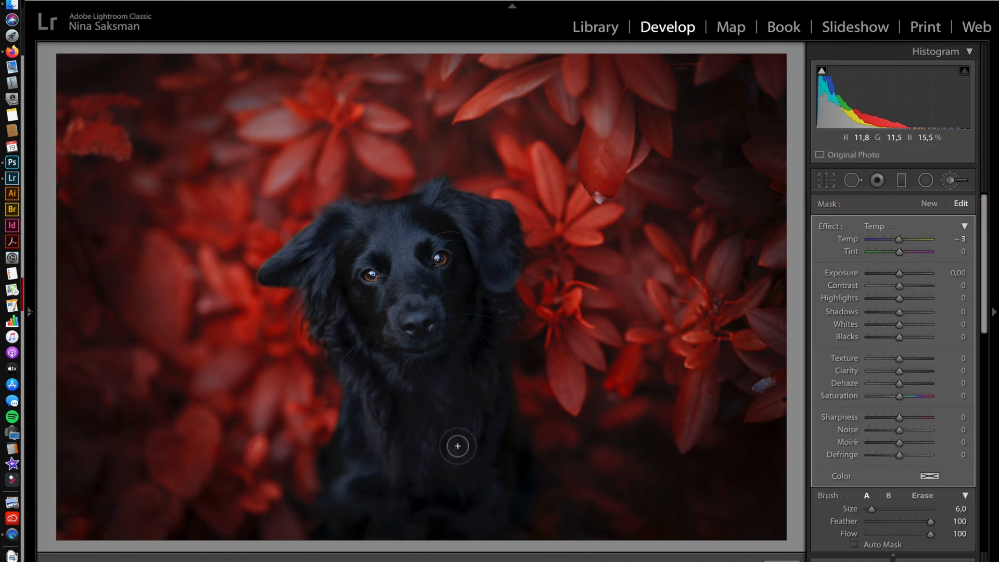
left_click_drag(497, 241, 484, 225)
Set the dog brush's Saturation to −16 and check its coverage with the mask overlay.
left_click_drag(892, 399, 895, 398)
scroll(446, 507, "up", 3)
scroll(386, 231, "down", 3)
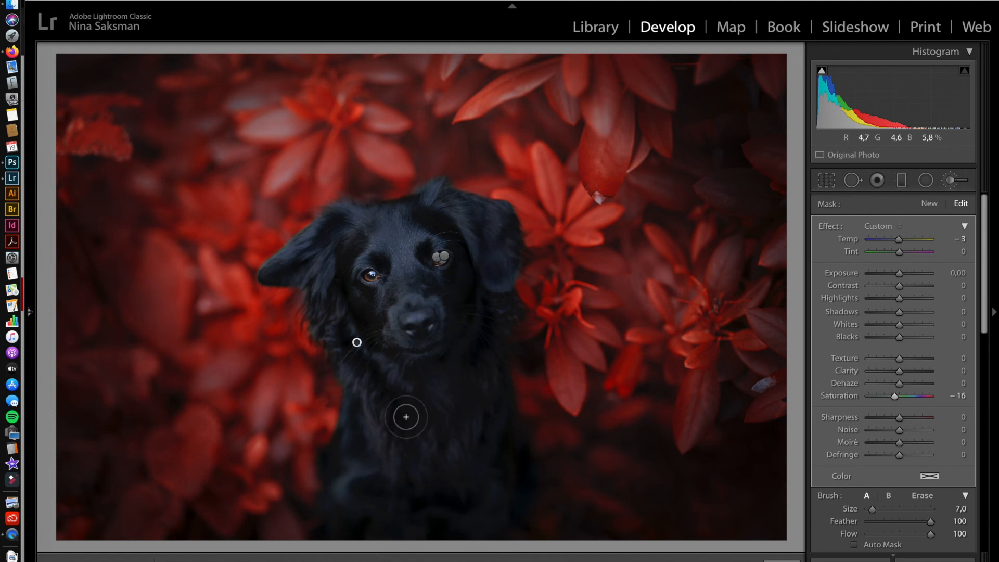
key("o")
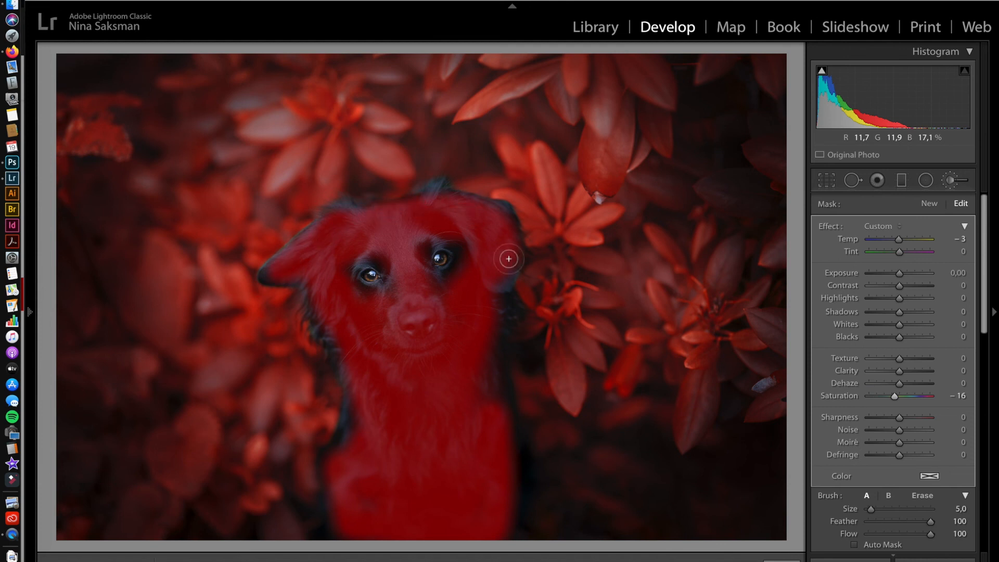
key("o")
left_click(898, 238)
Start Crop & Straighten on the photo with the original aspect ratio.
key("r")
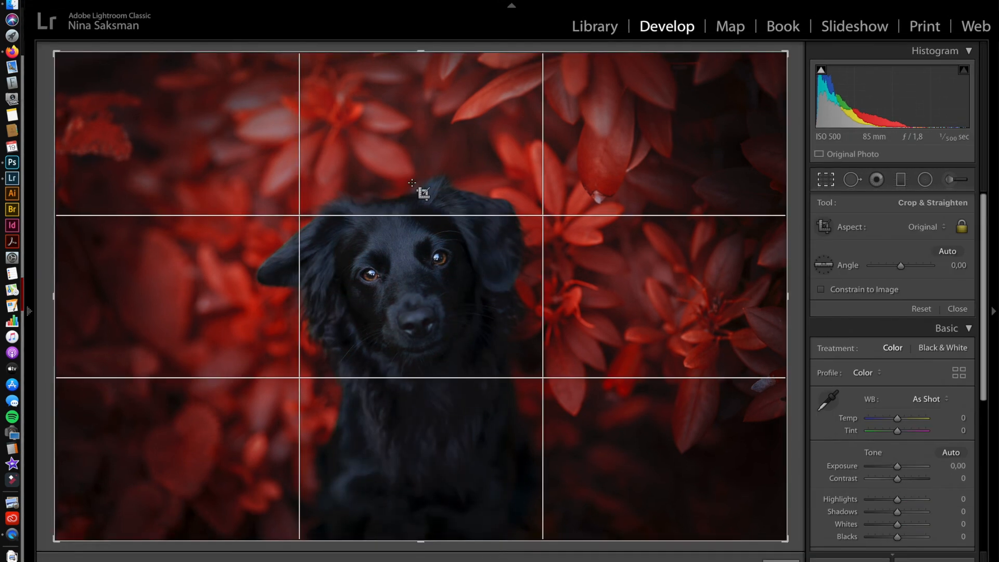